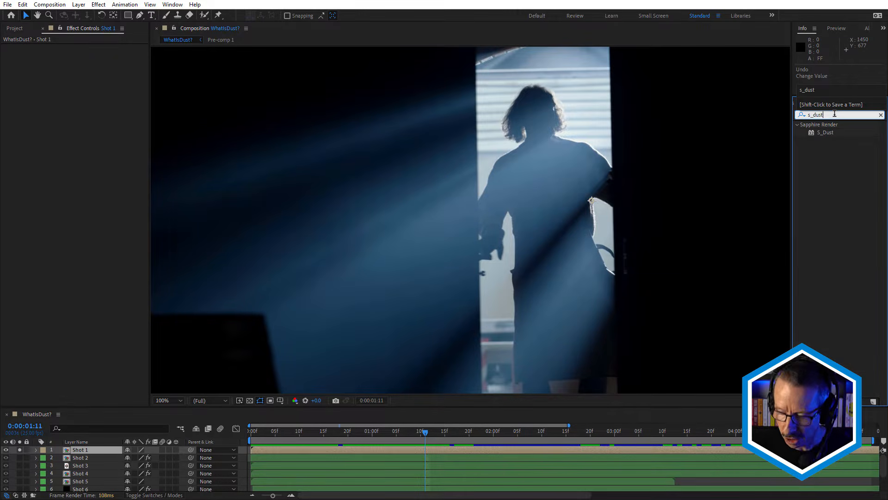
Apply the S_Dust effect to the Shot 1 layer and load its Extra Slow Drift Right preset.
key("Return")
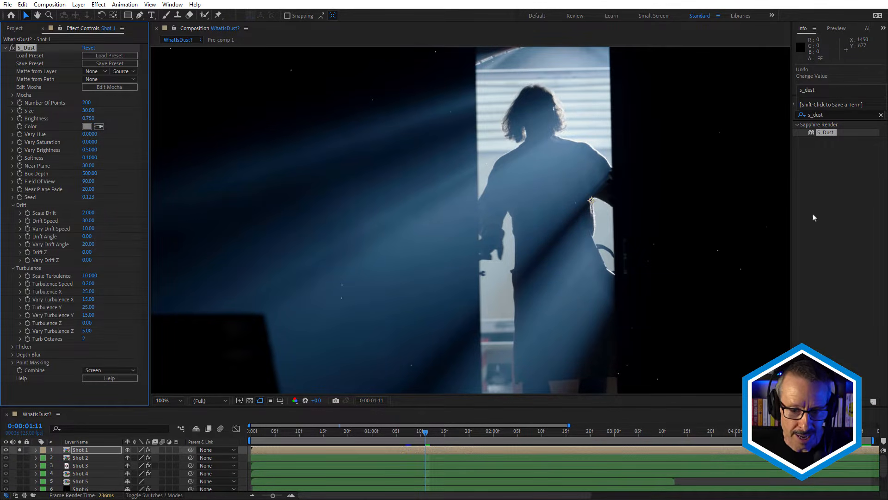
left_click_drag(338, 431, 401, 431)
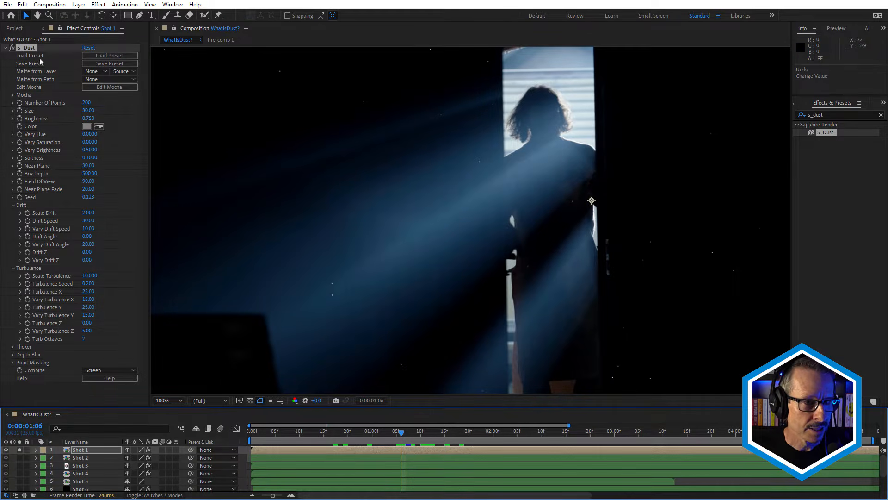
left_click(98, 56)
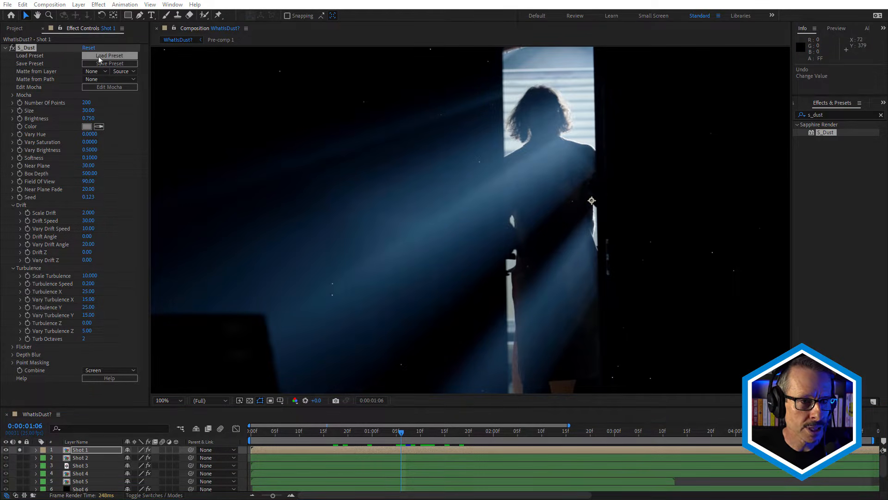
scroll(244, 377, "down", 3)
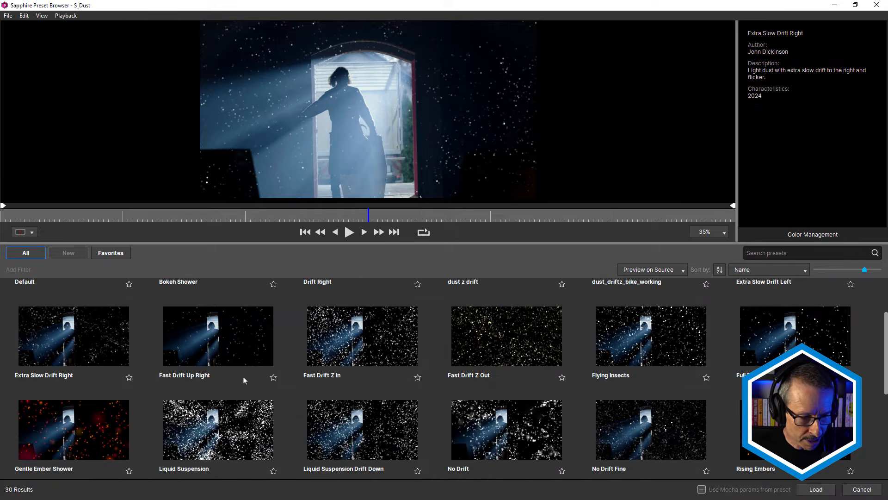
mouse_move(82, 337)
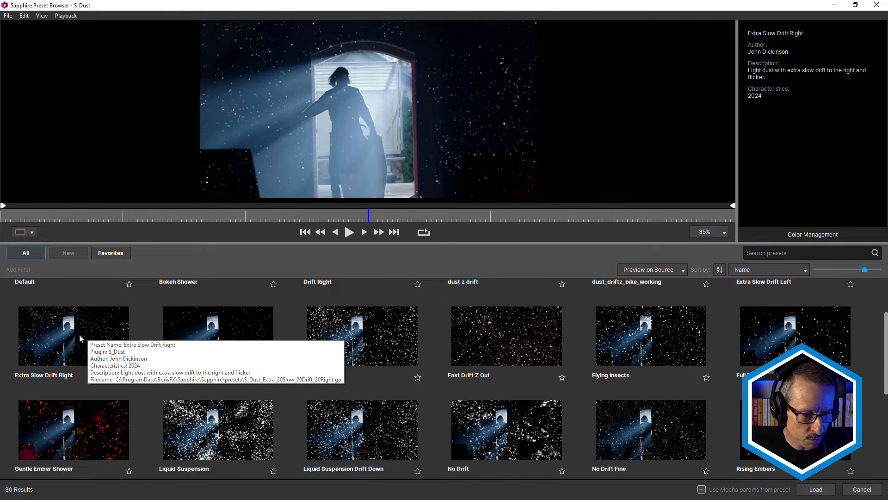
double_click(77, 329)
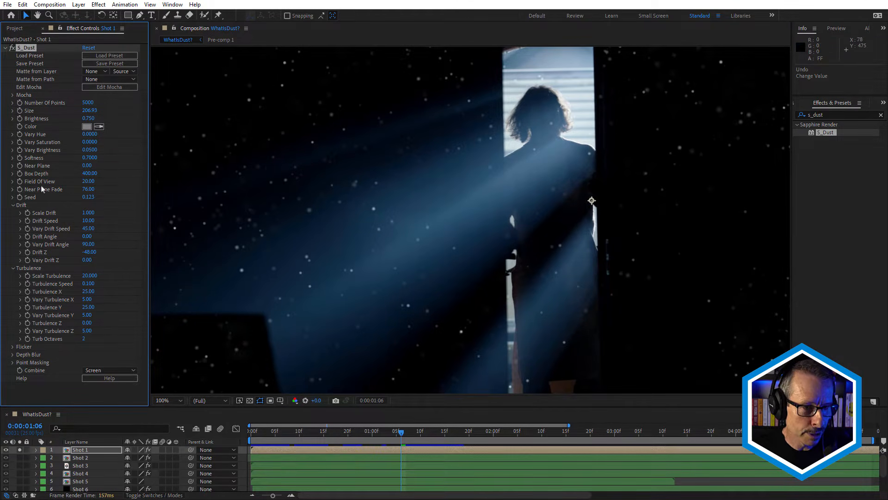
Set the dust's Field of View to 28 and use the Shot 1 layer as its matte.
left_click_drag(89, 181, 94, 183)
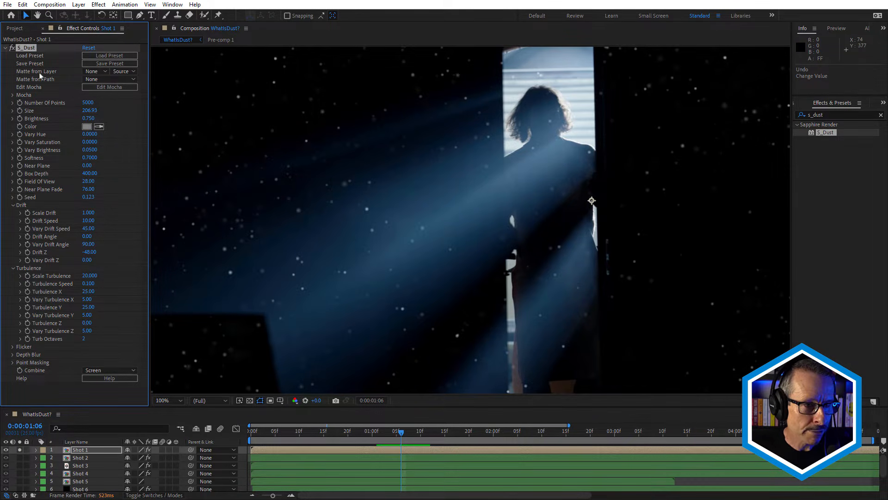
left_click(105, 71)
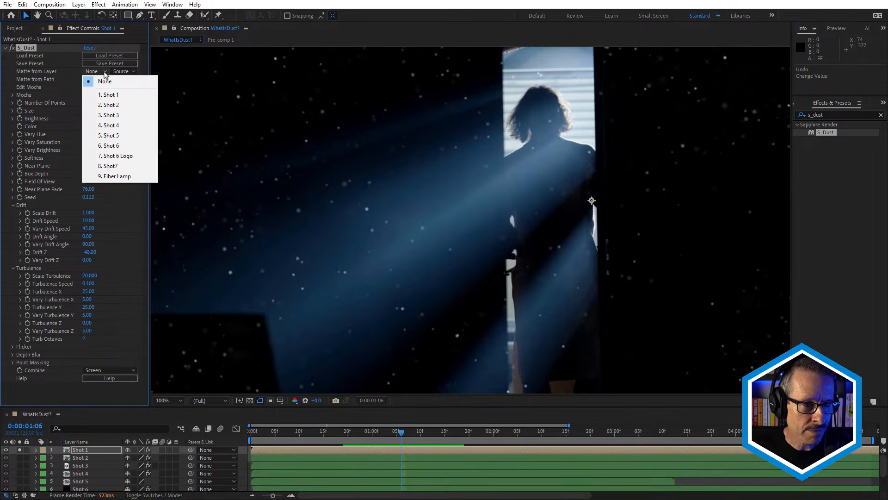
left_click(108, 95)
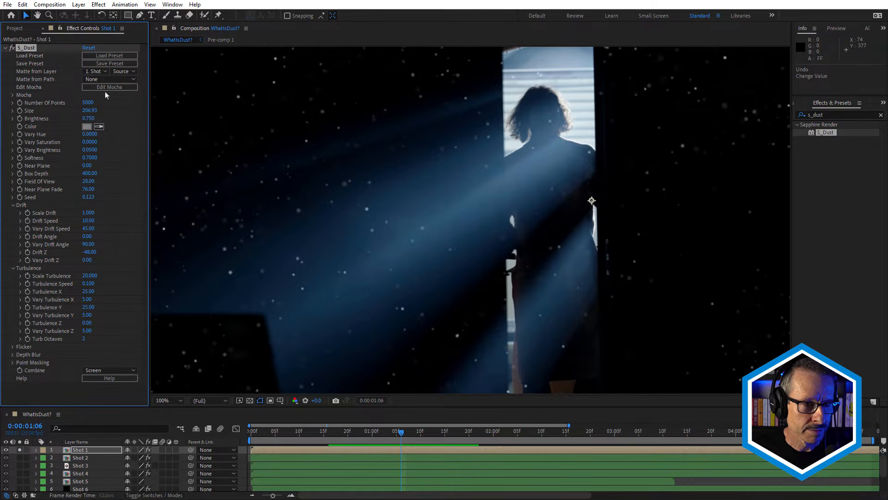
key("period")
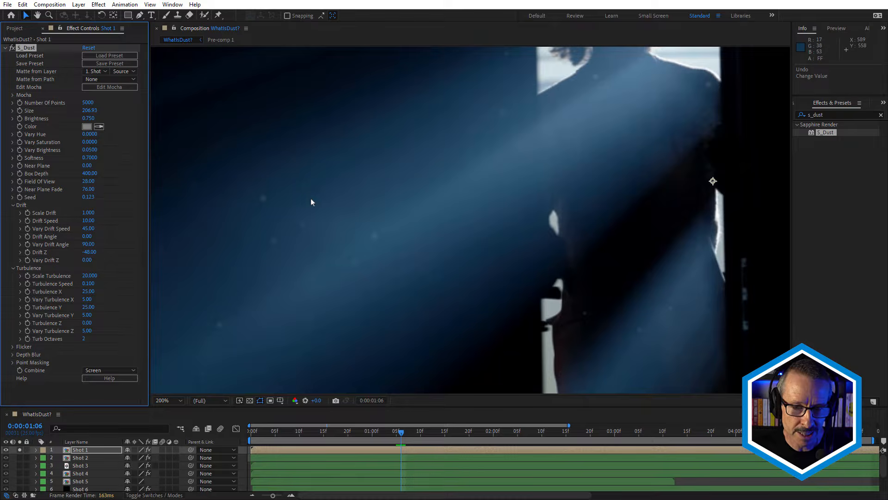
key("comma")
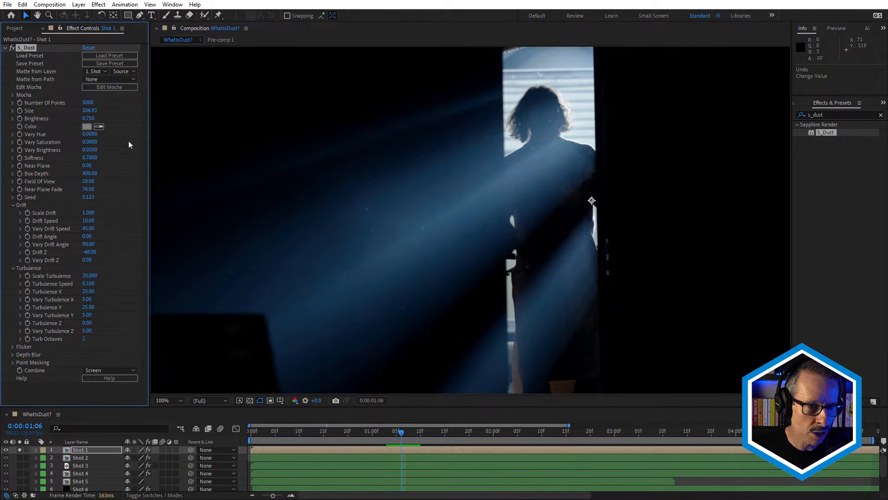
Review the Use Matte For options under Point Masking, keeping Brightness, and move to 0:00:01:17 in the composition.
left_click(12, 362)
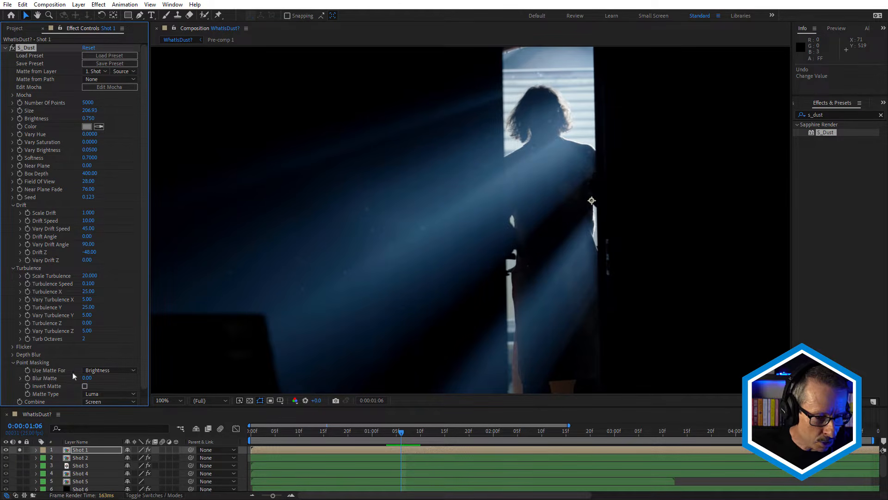
left_click(107, 371)
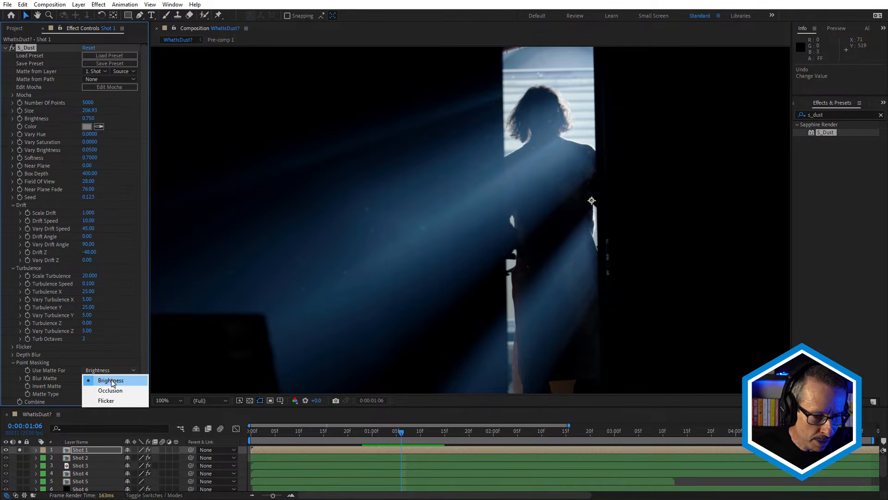
left_click(146, 348)
left_click_drag(379, 432, 455, 432)
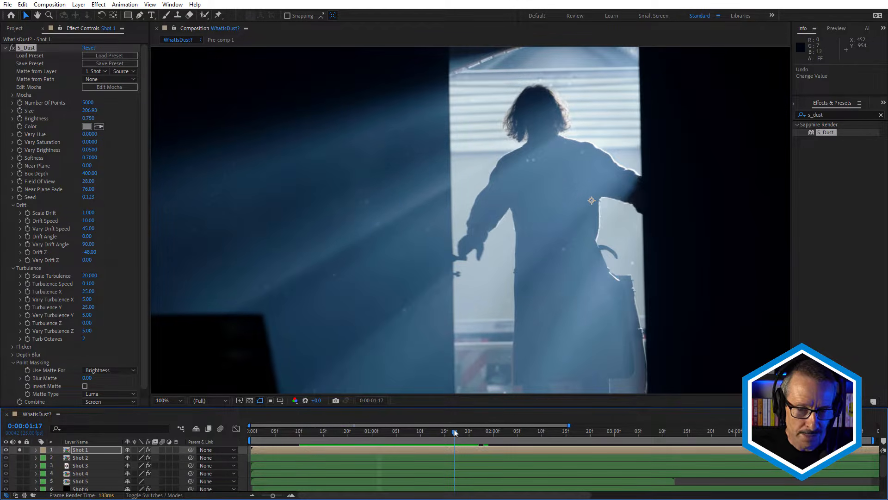
Set the dust Size to 110 and change its color to light grey BDBDBD.
left_click(102, 87)
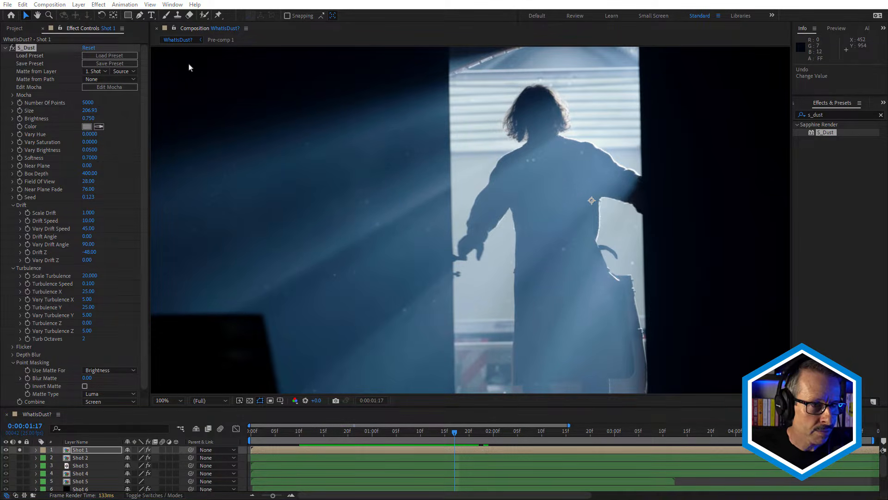
left_click(87, 111)
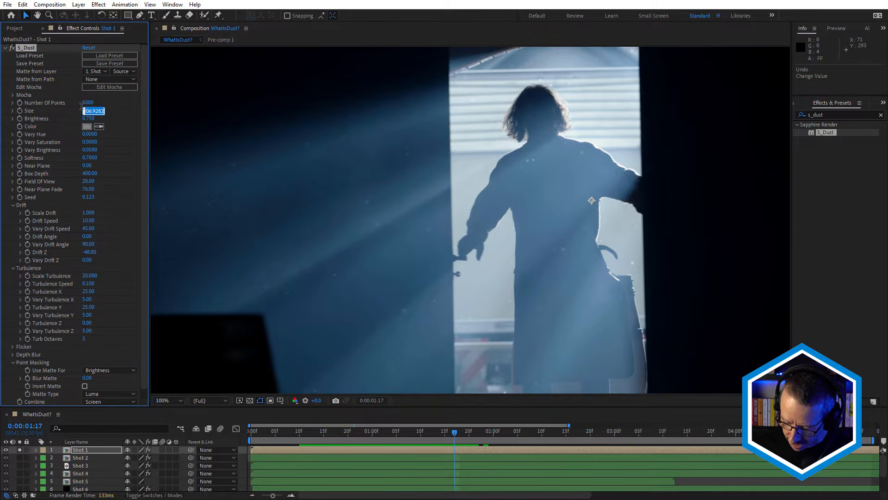
type("110")
key("Return")
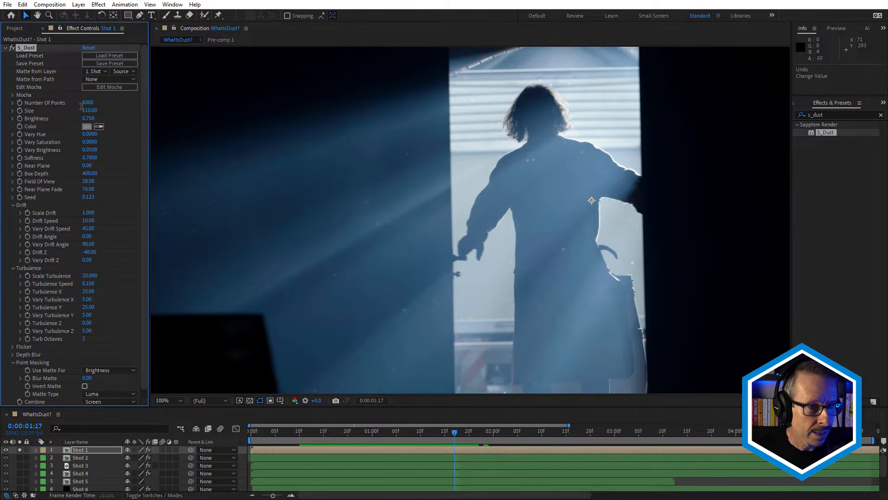
left_click(87, 127)
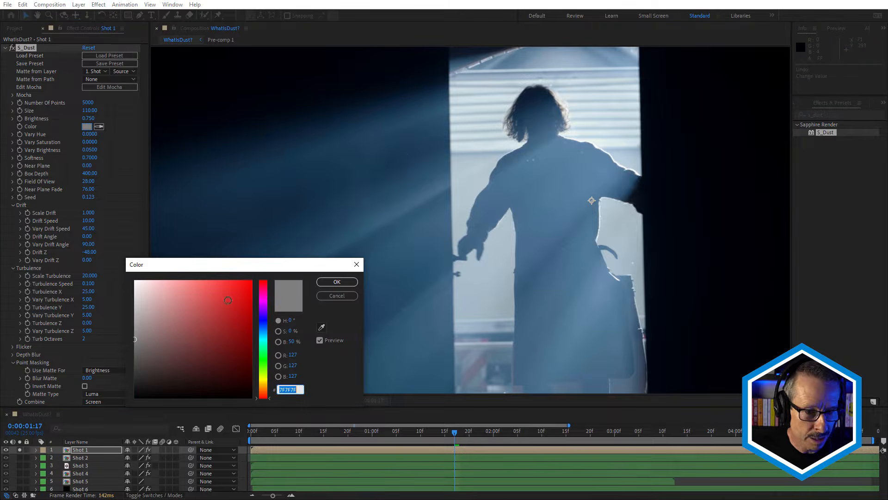
left_click_drag(141, 320, 134, 311)
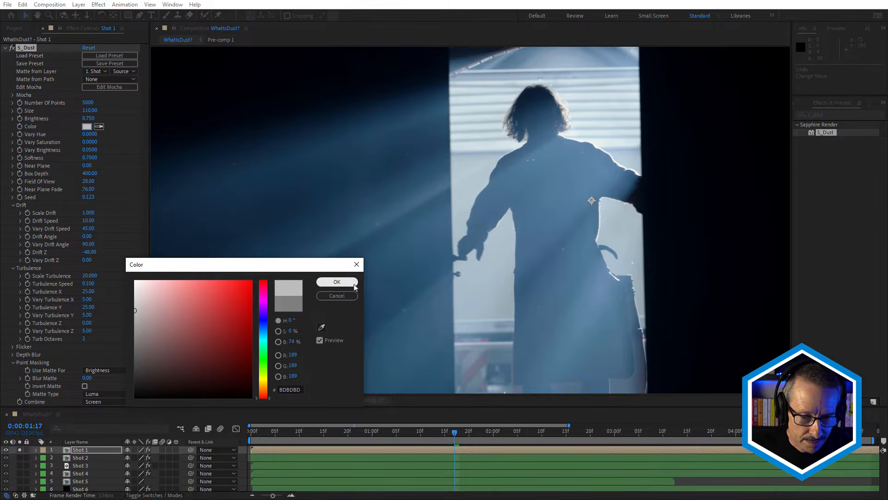
left_click(337, 282)
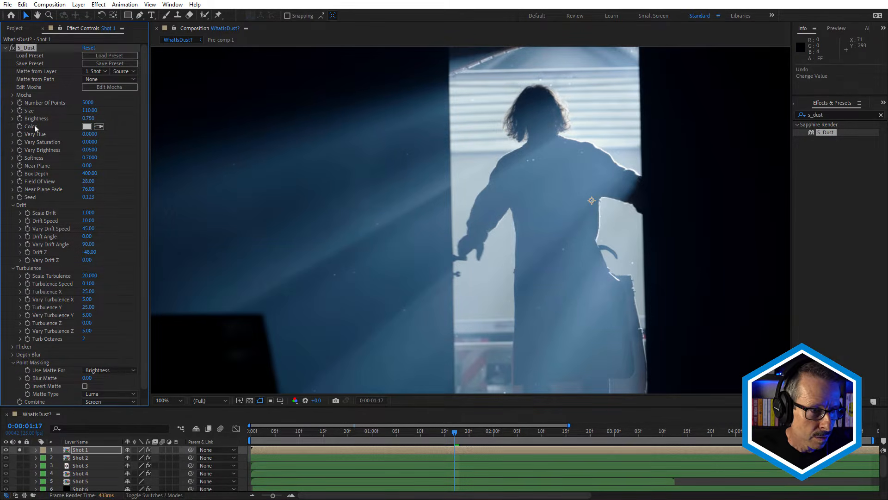
Set the dust Brightness to 1 and its Softness to 0.65.
left_click(88, 118)
type("1")
key("Return")
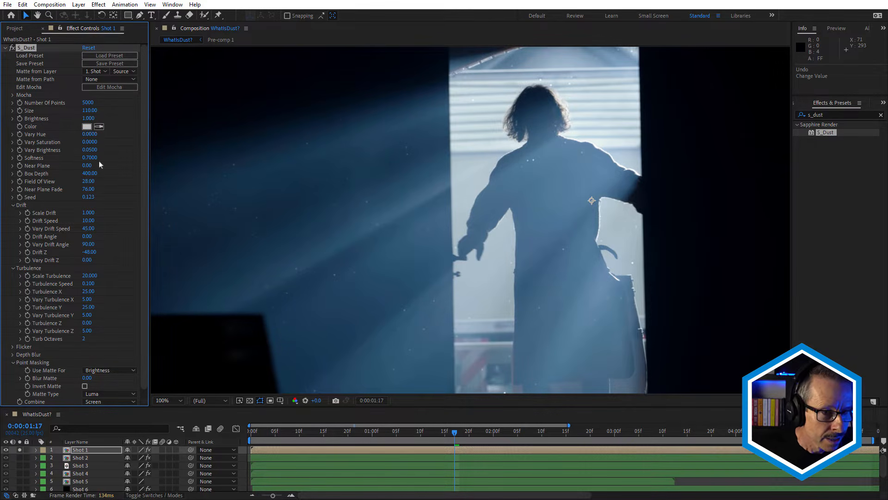
left_click_drag(93, 159, 90, 158)
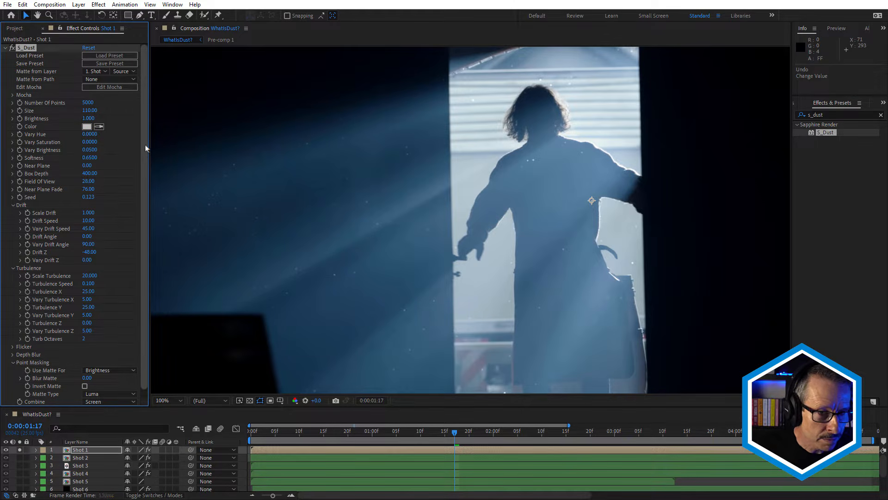
Compare the dust with the Depth Blur Amount at 0, and set the amount to 2.5.
left_click_drag(140, 144, 140, 169)
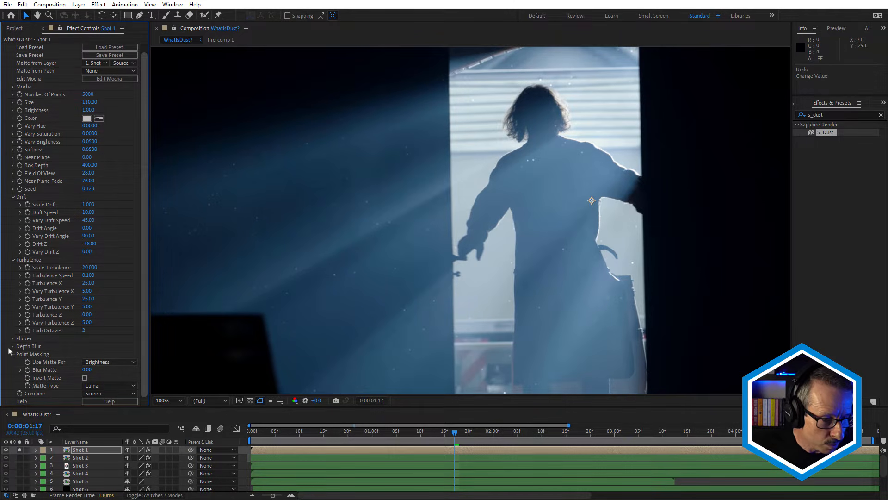
left_click(35, 347)
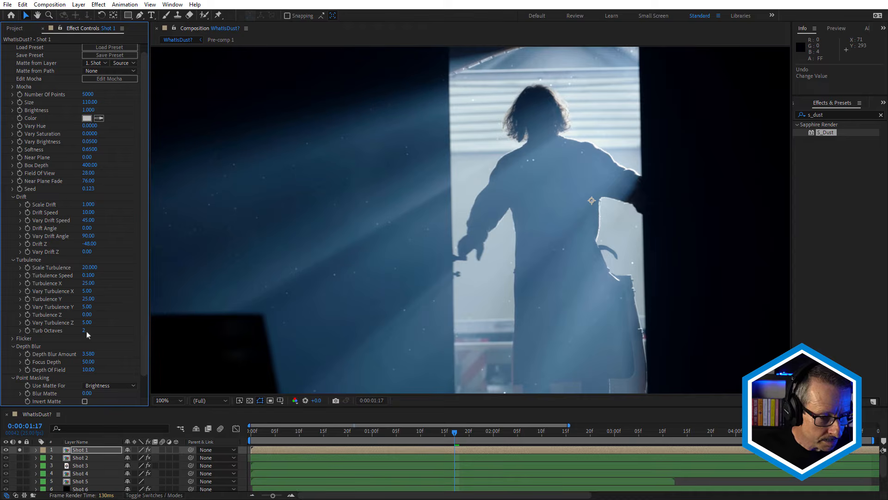
left_click_drag(93, 357, 5, 362)
left_click(93, 356)
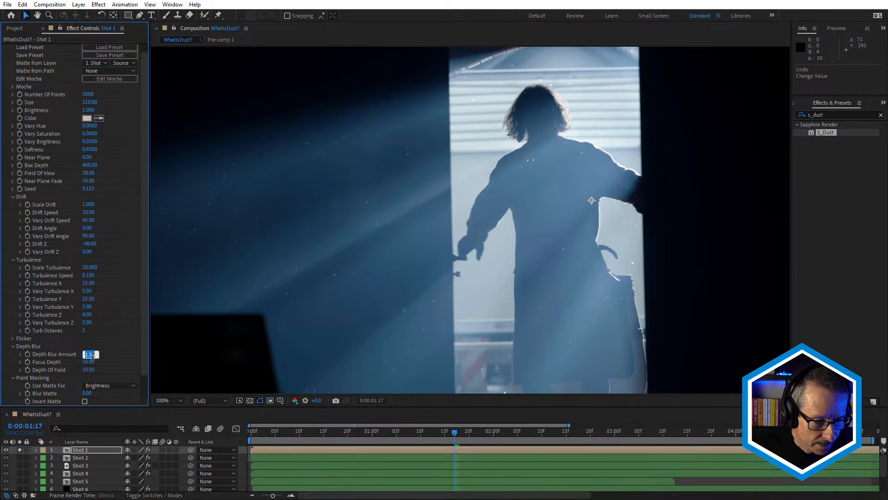
type("0")
key("Return")
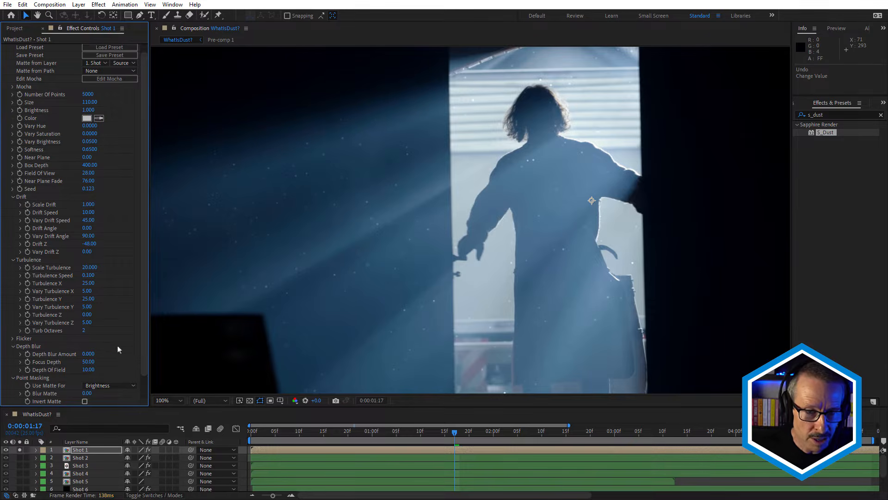
left_click(86, 355)
key("Return")
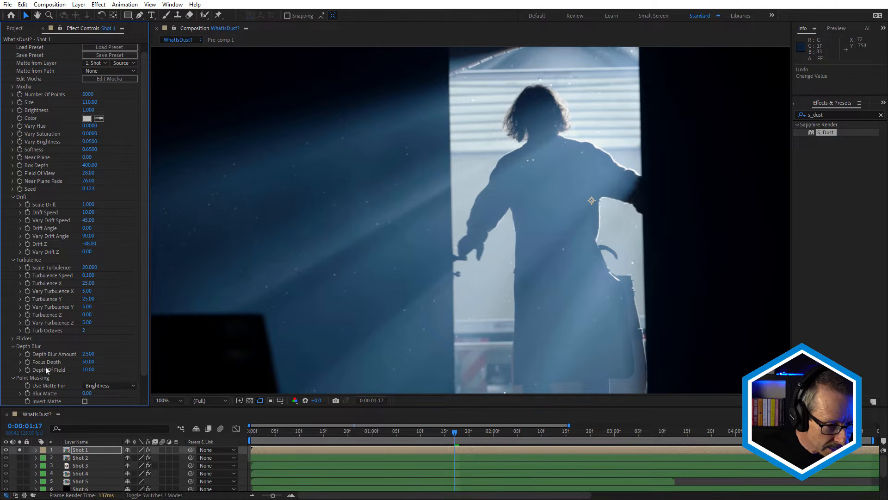
Adjust the depth blur's Focus Depth, trying 100 and lower values.
left_click_drag(90, 364, 105, 363)
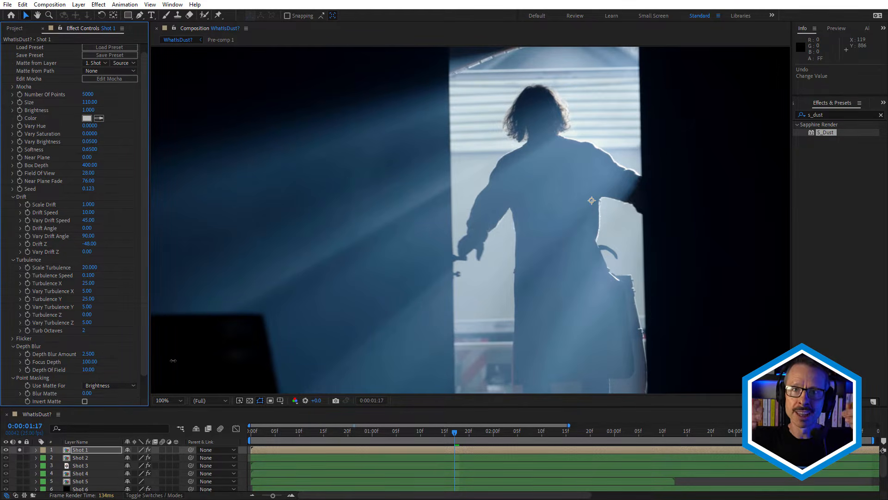
left_click_drag(173, 360, 91, 365)
left_click(91, 362)
type("0")
key("Return")
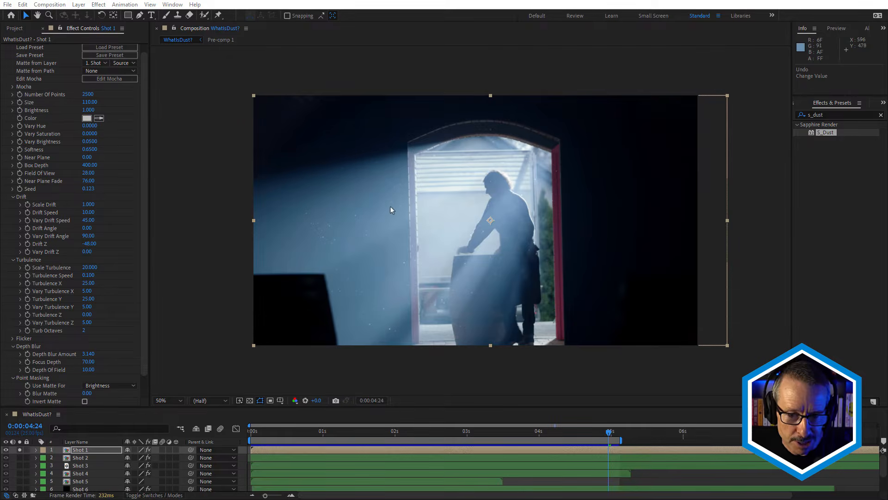
Set the dust's Number of Points to 2000 and inspect the particles across the frame.
scroll(386, 206, "up", 2)
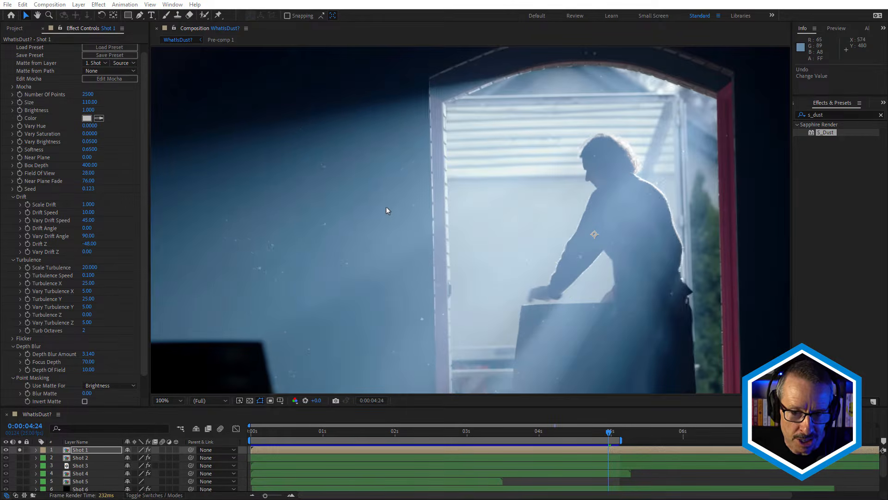
left_click(87, 95)
type("2000")
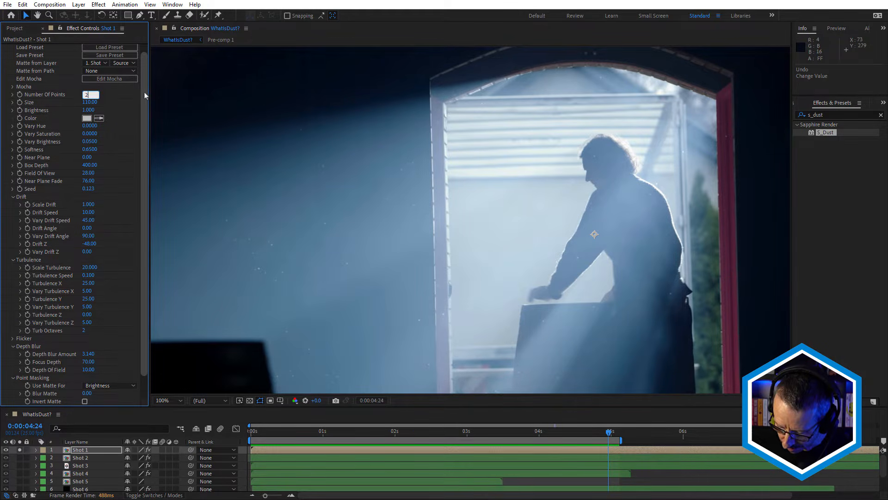
key("Return")
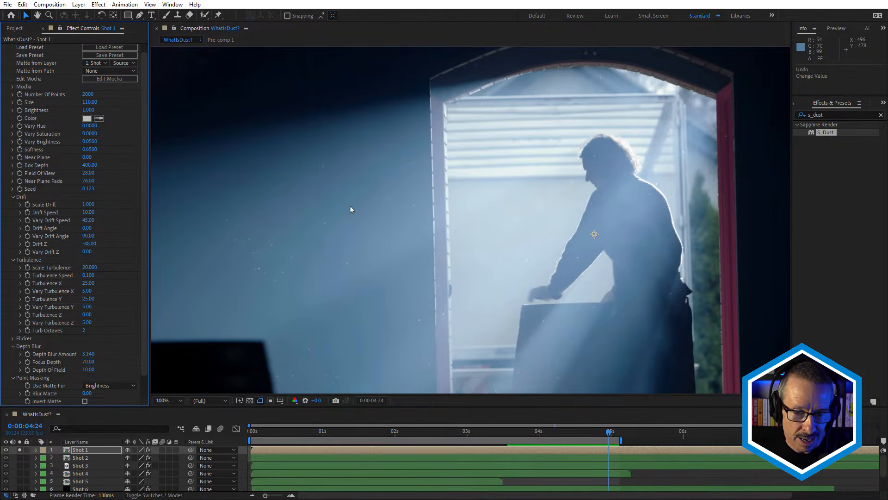
scroll(350, 206, "down", 2)
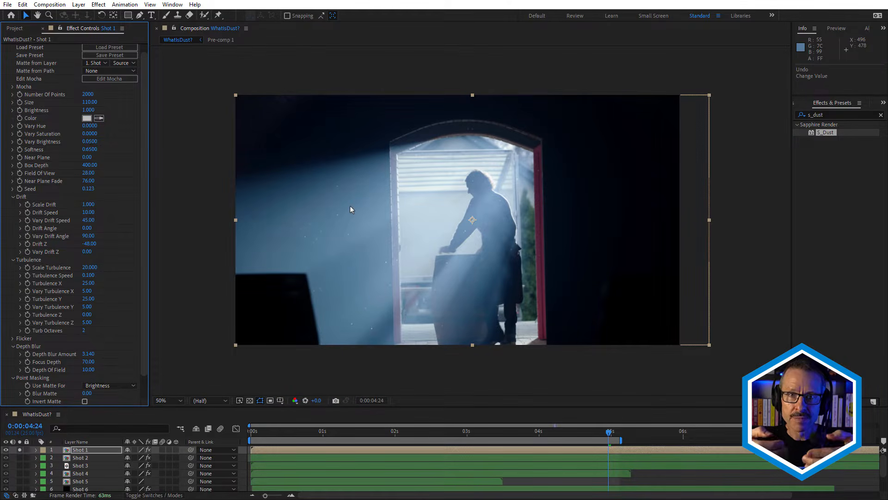
scroll(290, 307, "up", 2)
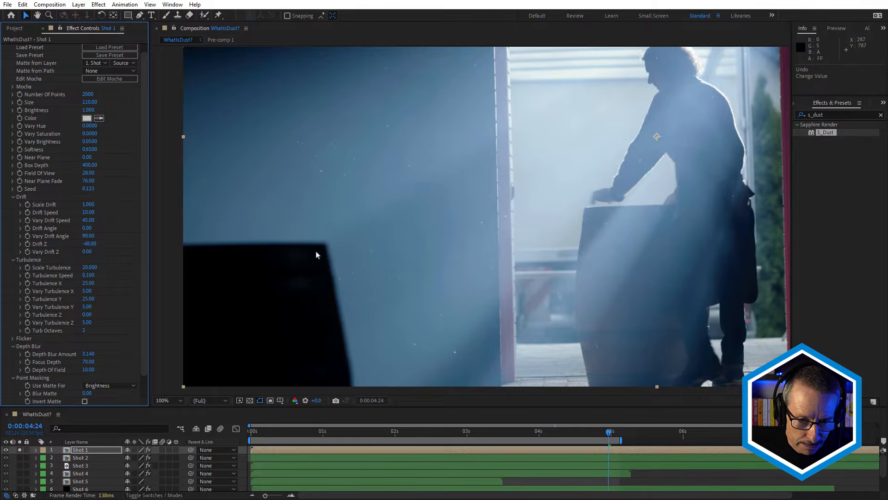
scroll(389, 223, "down", 2)
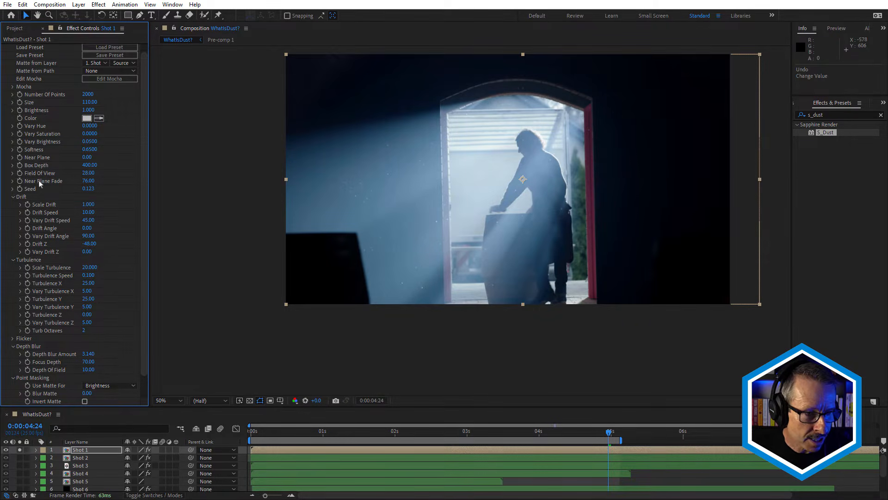
Set the dust's Near Plane Fade to 10 and enter a new Number of Points.
left_click(89, 182)
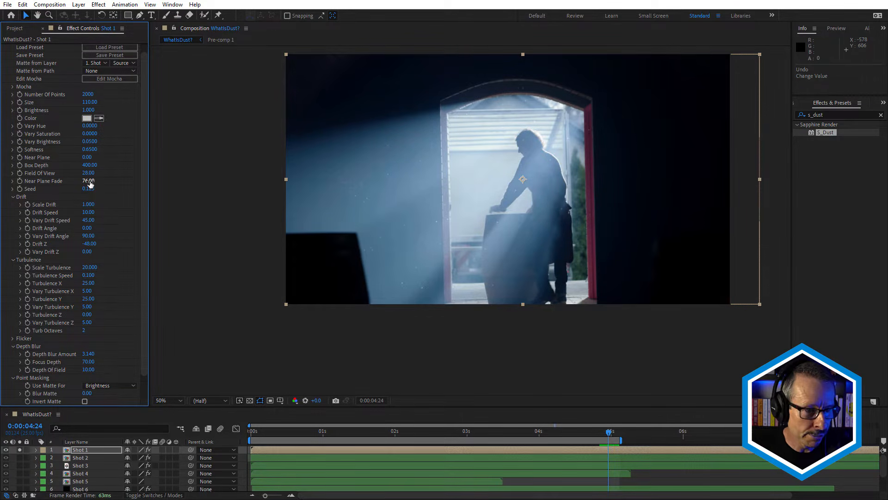
key("Return")
scroll(408, 192, "up", 2)
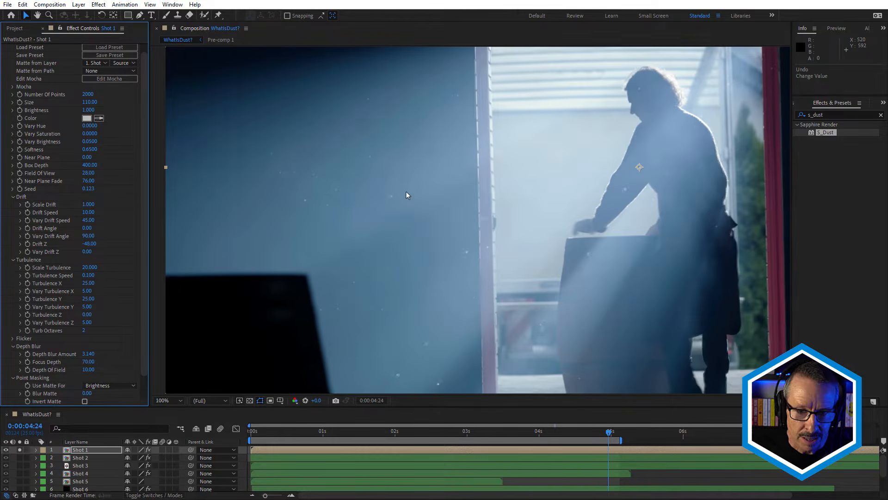
left_click_drag(93, 185, 41, 188)
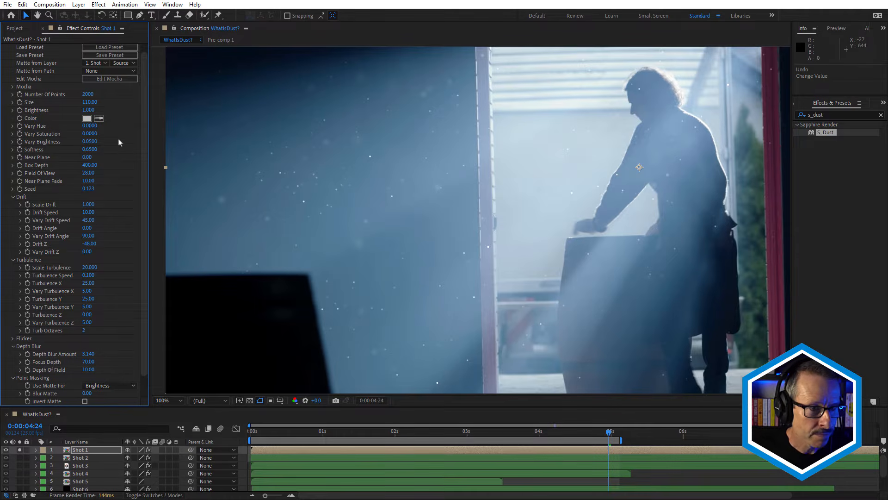
left_click(89, 94)
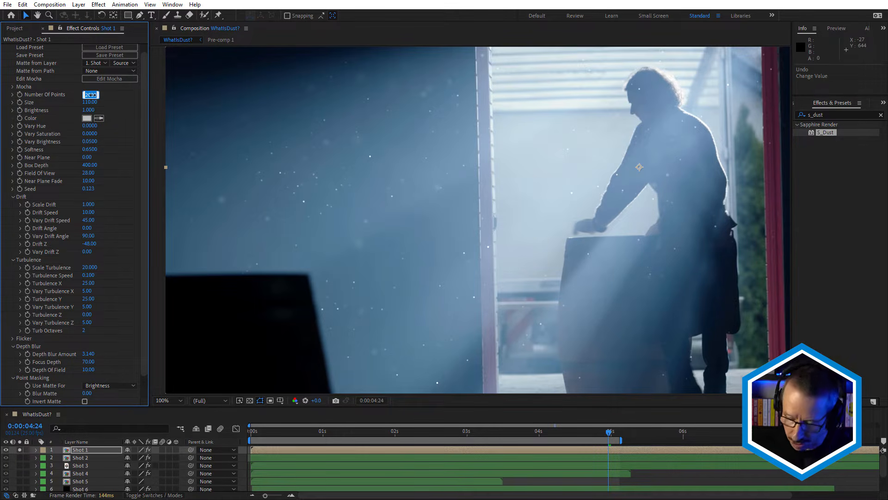
type("10")
key("Return")
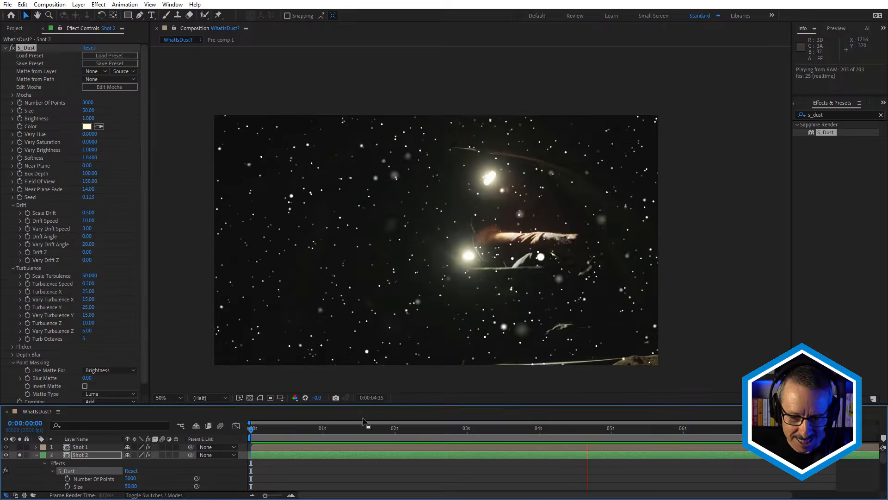
Preview the dust on Shot 2 and assign Shot 2 as its matte layer.
left_click_drag(356, 426, 400, 431)
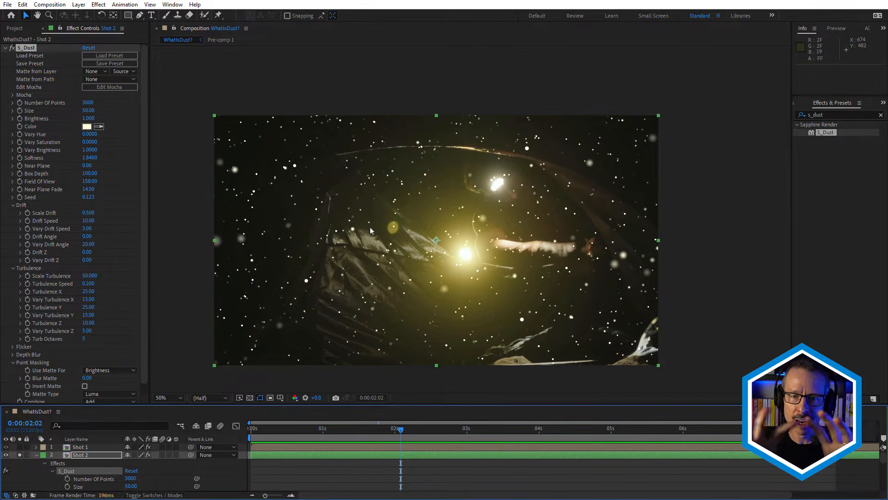
key("space")
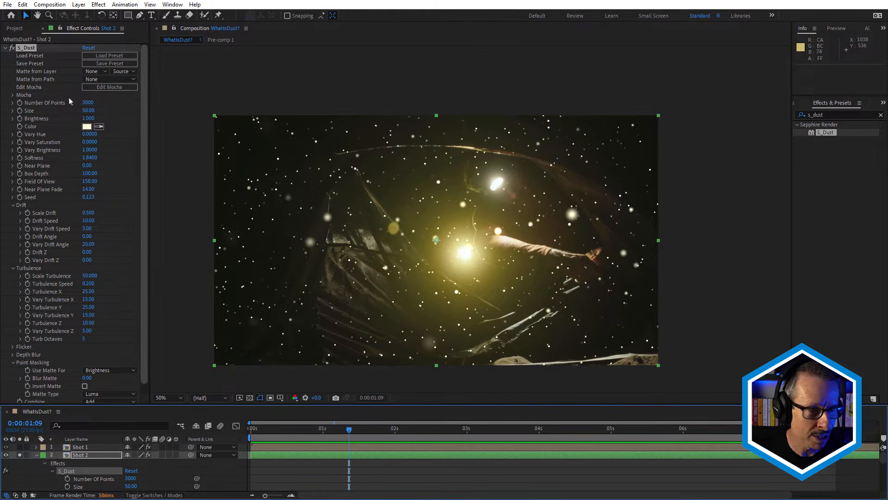
left_click(96, 71)
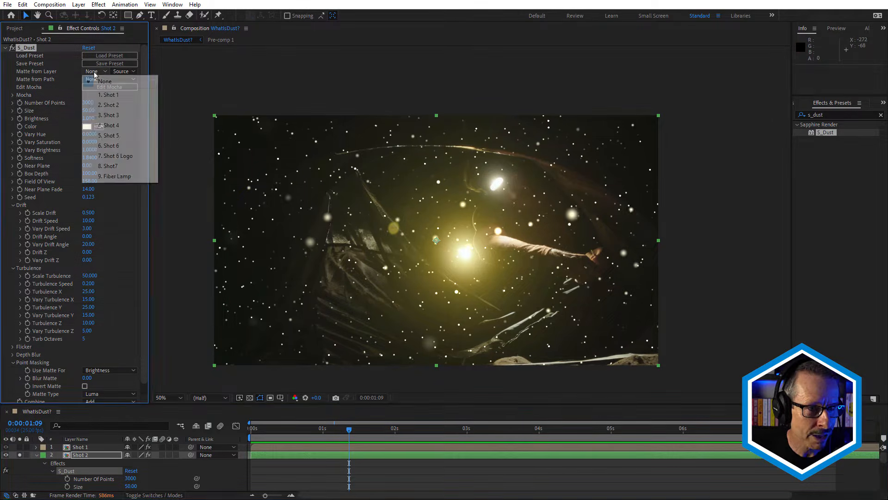
left_click(115, 105)
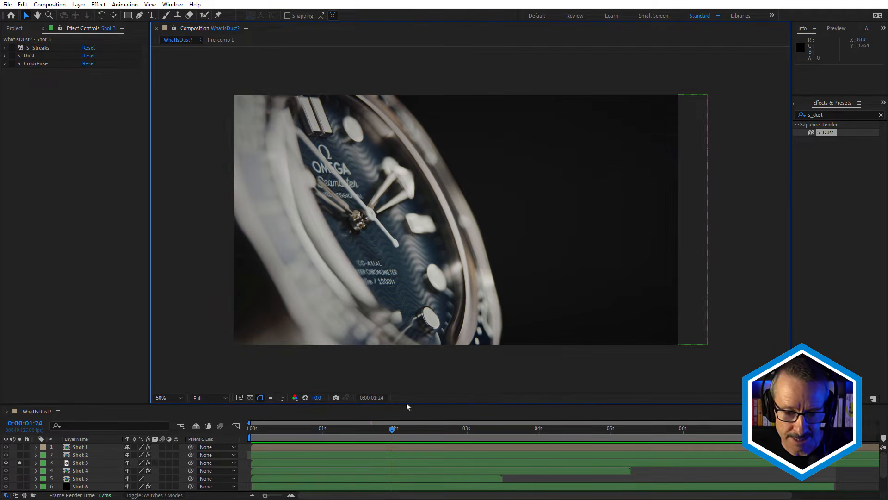
Scrub through the Shot 3 watch footage with its effects switched off.
left_click(314, 433)
left_click_drag(289, 436, 447, 428)
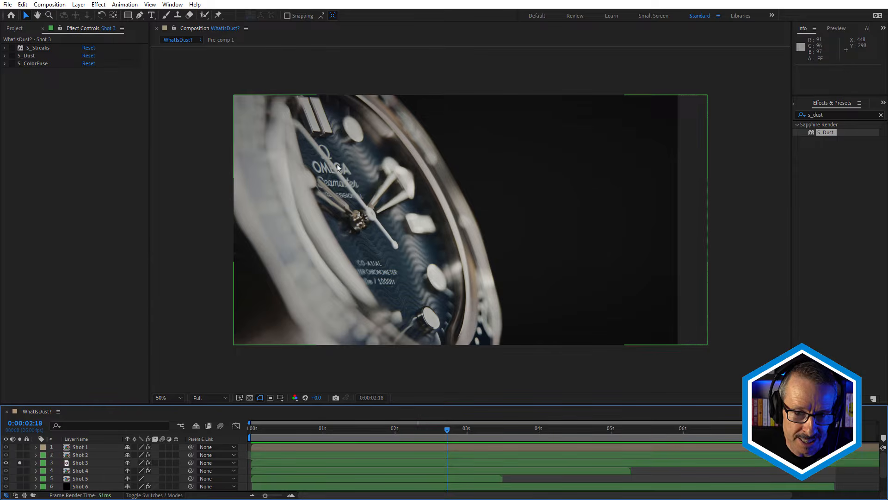
left_click_drag(280, 433, 390, 445)
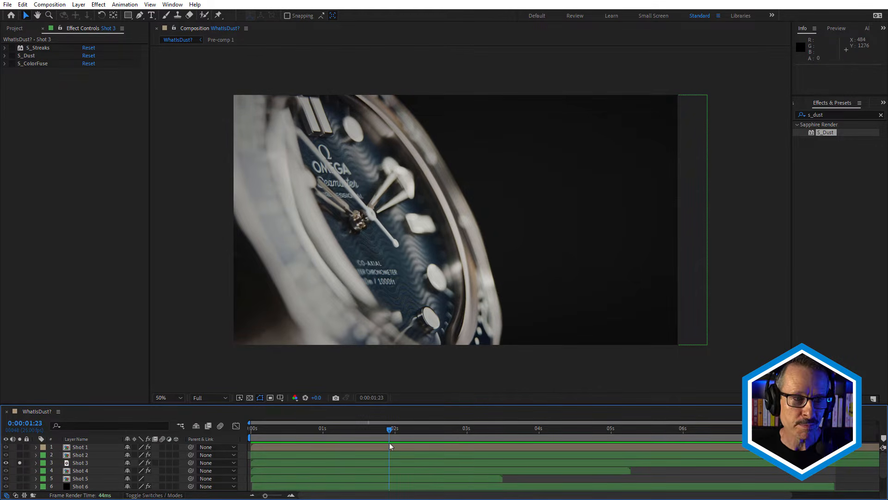
Enable the S_Streaks, S_ColorFuse and S_Dust effects on Shot 3.
left_click(42, 48)
left_click(13, 48)
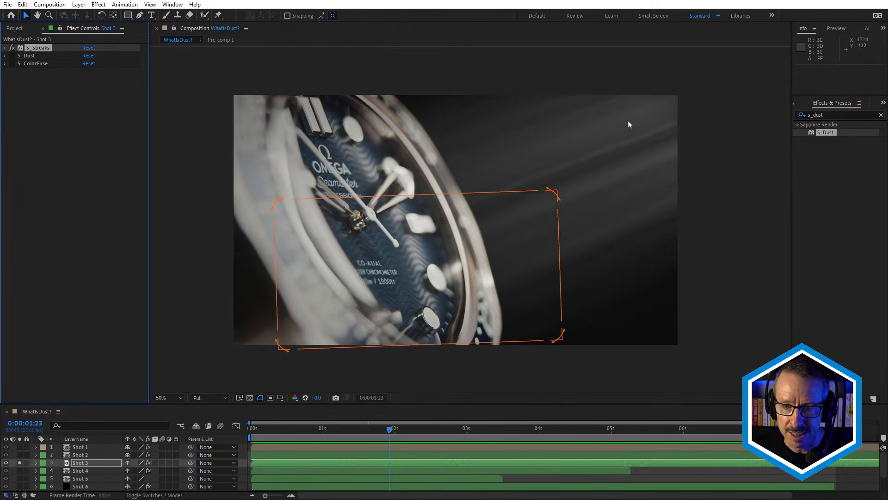
left_click(32, 65)
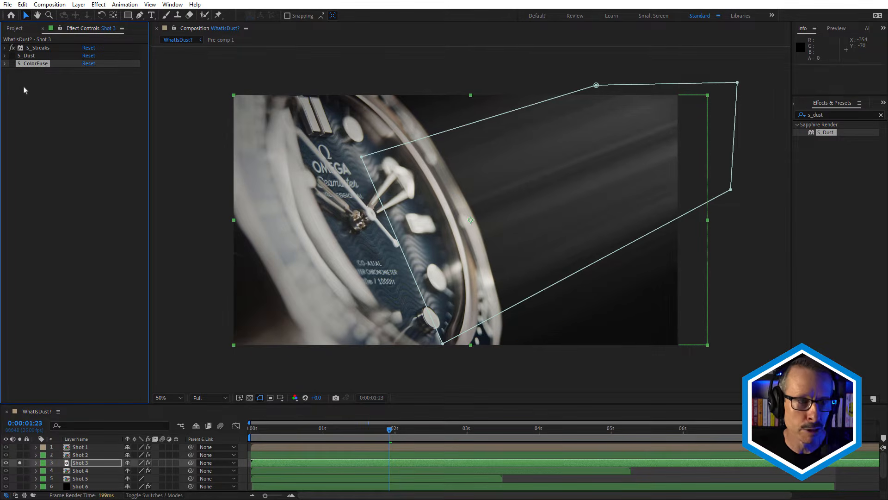
left_click(11, 64)
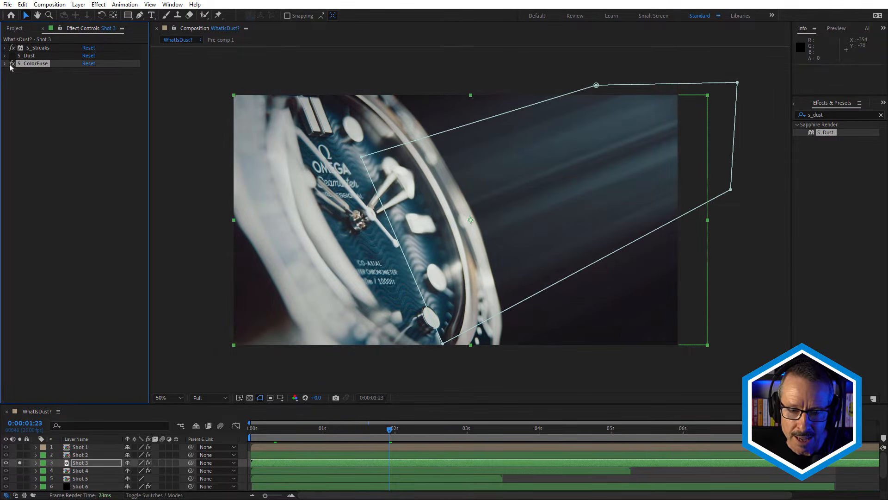
left_click(27, 57)
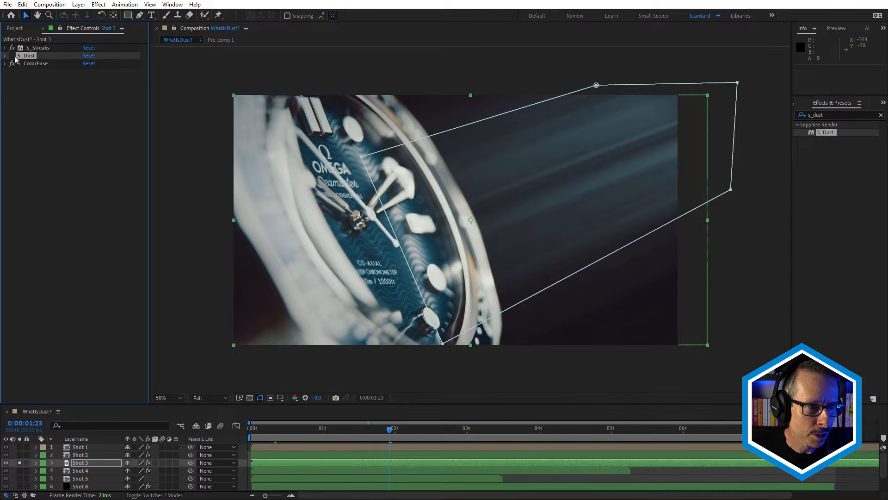
Expand S_Dust on Shot 3 and use Mask 1 as its matte path.
left_click(510, 138)
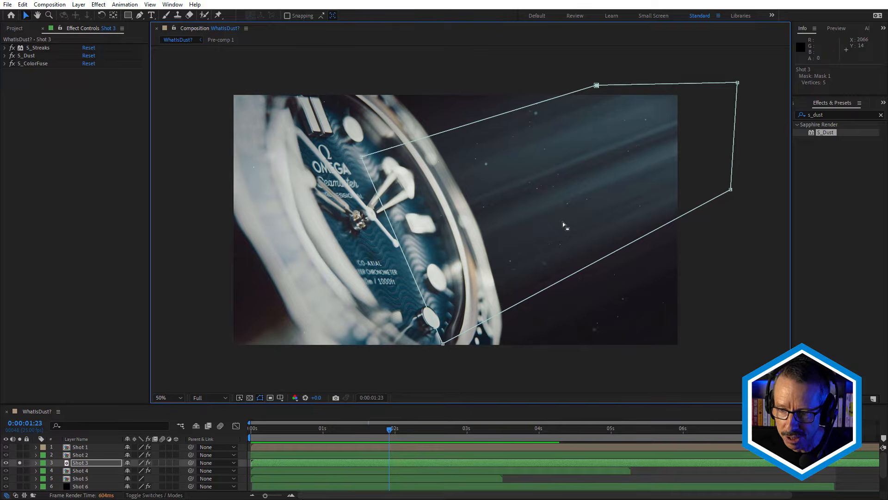
left_click(74, 464)
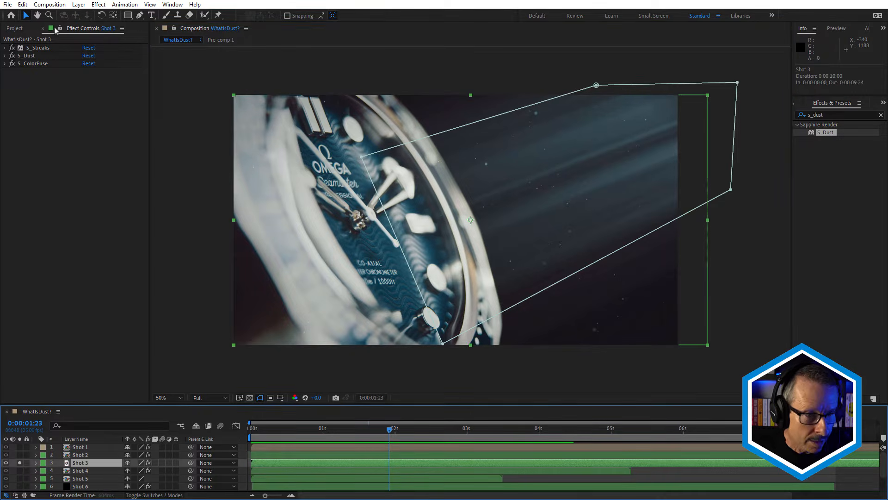
left_click(5, 56)
scroll(46, 83, "down", 1)
left_click(91, 80)
left_click(107, 102)
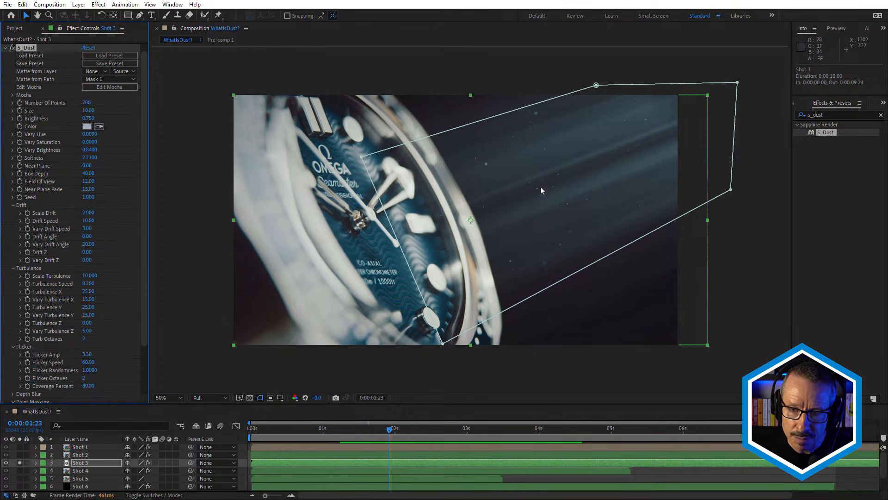
Try using the matte for Occlusion and greatly increase the dust's Number of Points.
left_click_drag(144, 289, 142, 338)
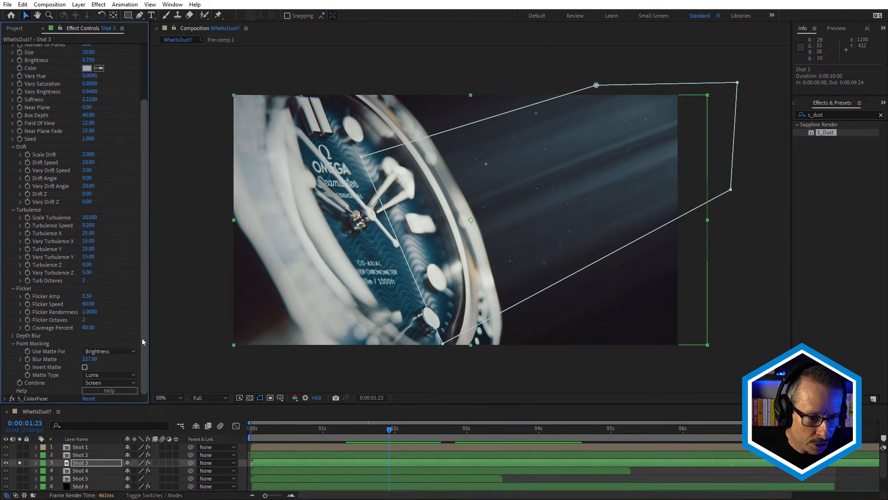
left_click(108, 353)
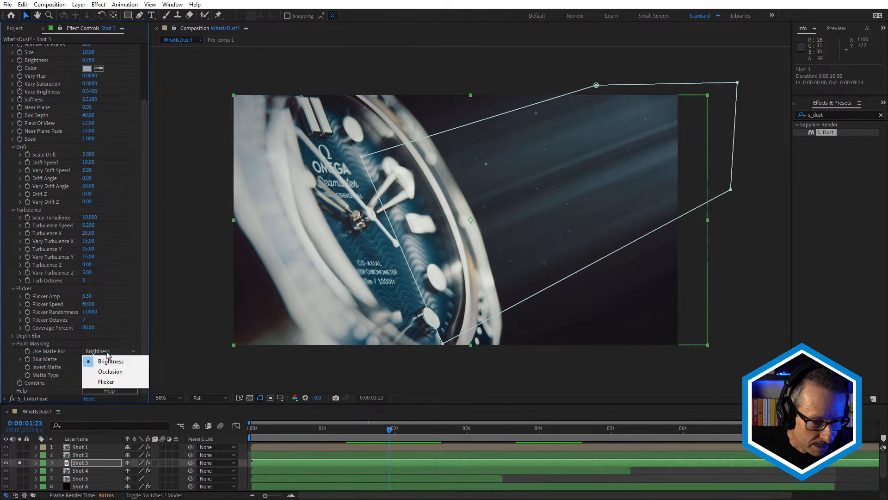
left_click(109, 370)
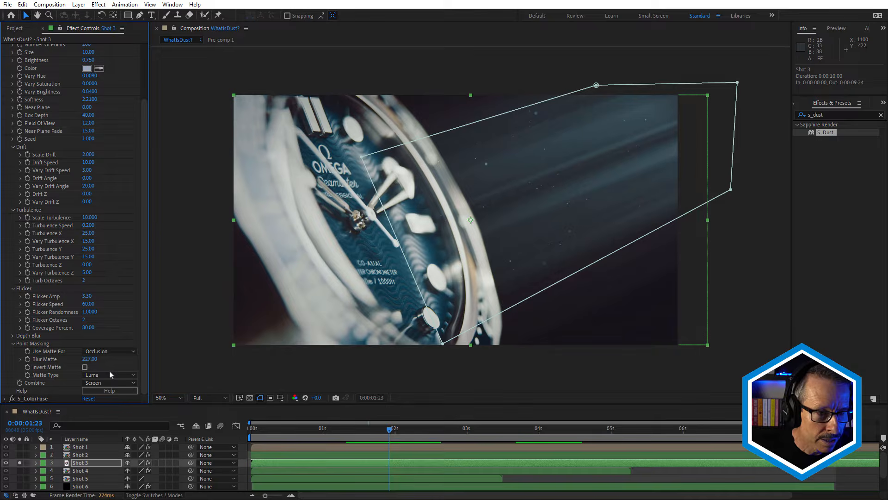
left_click_drag(143, 139, 144, 70)
left_click_drag(88, 111, 281, 131)
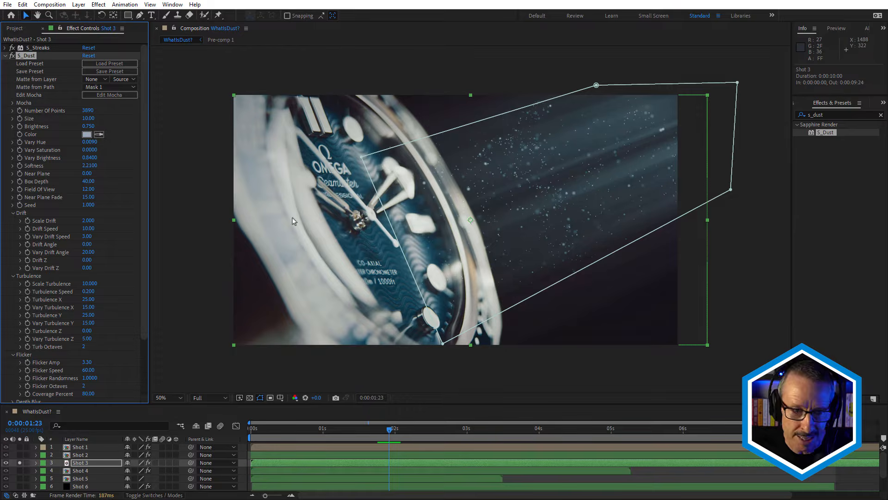
Raise the Blur Matte to 1005 and inspect the dust along the mask's edge.
left_click_drag(143, 210, 148, 319)
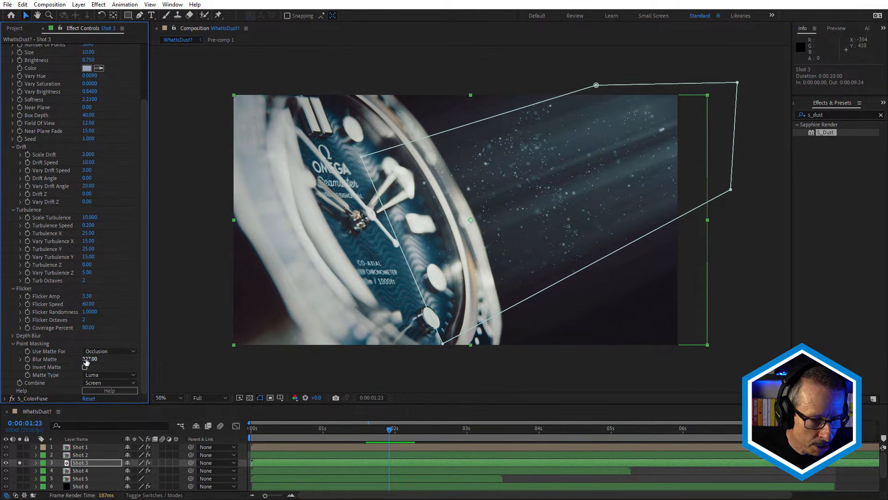
left_click_drag(89, 359, 469, 375)
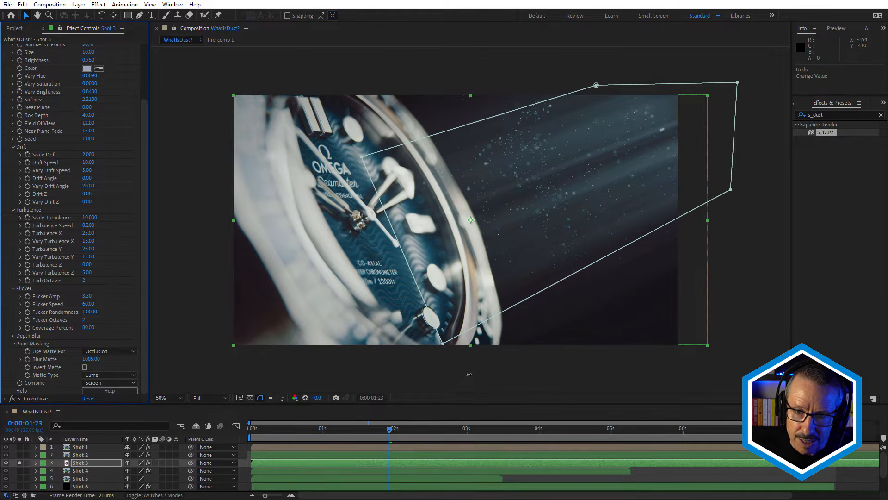
scroll(627, 259, "up", 3)
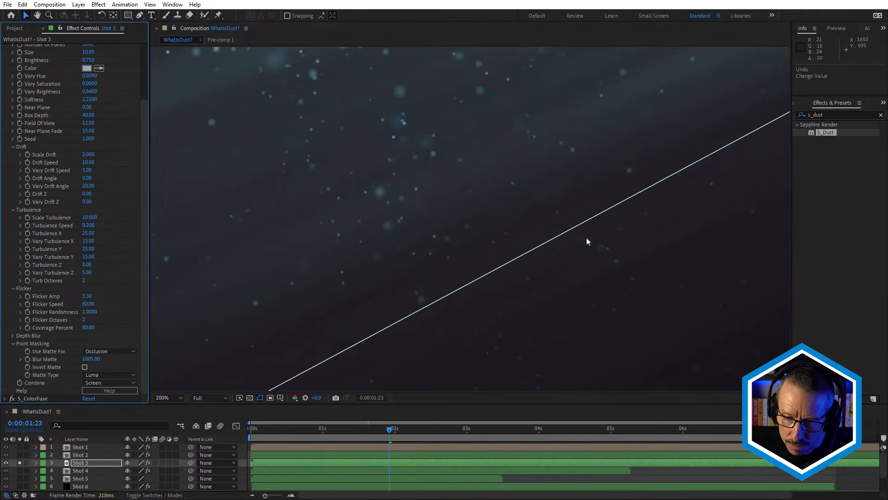
scroll(586, 239, "down", 2)
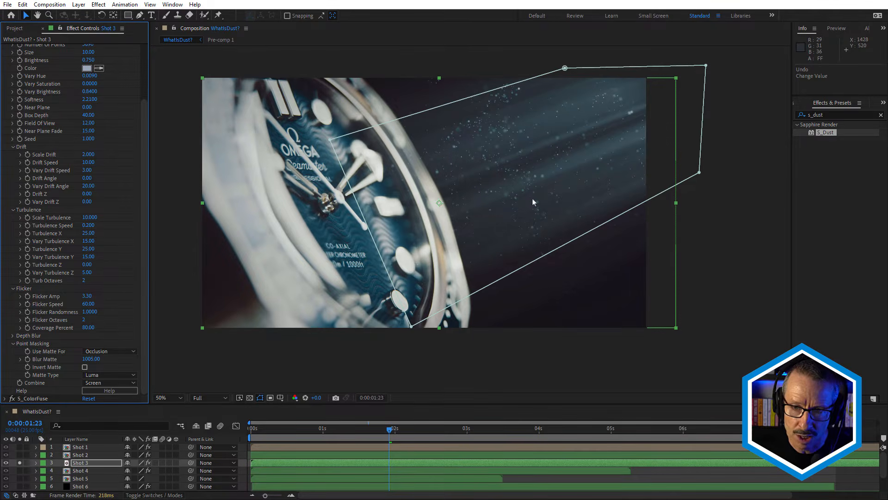
Undo the occlusion, point count and matte blur tests, and set Use Matte For to Flicker.
key("ctrl+z")
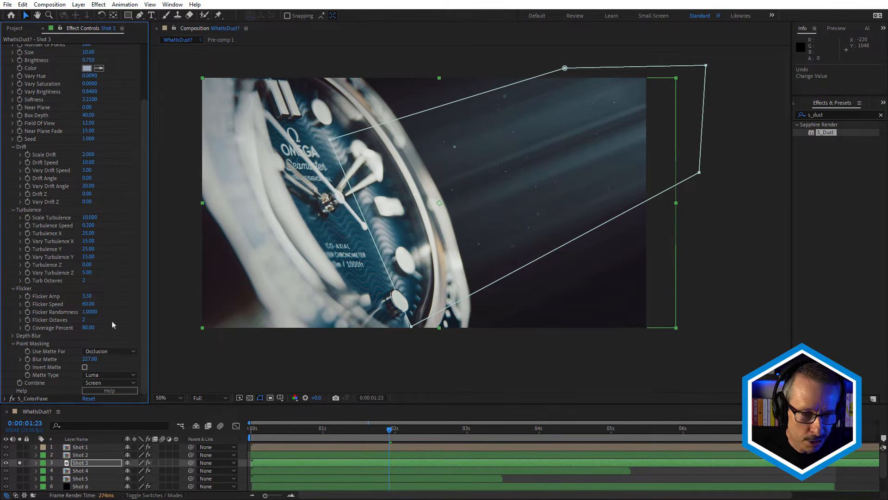
left_click(109, 350)
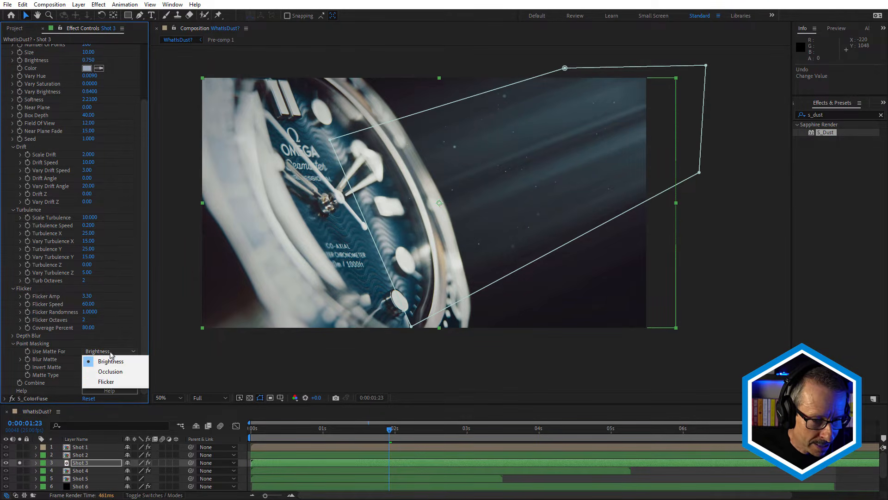
left_click(115, 384)
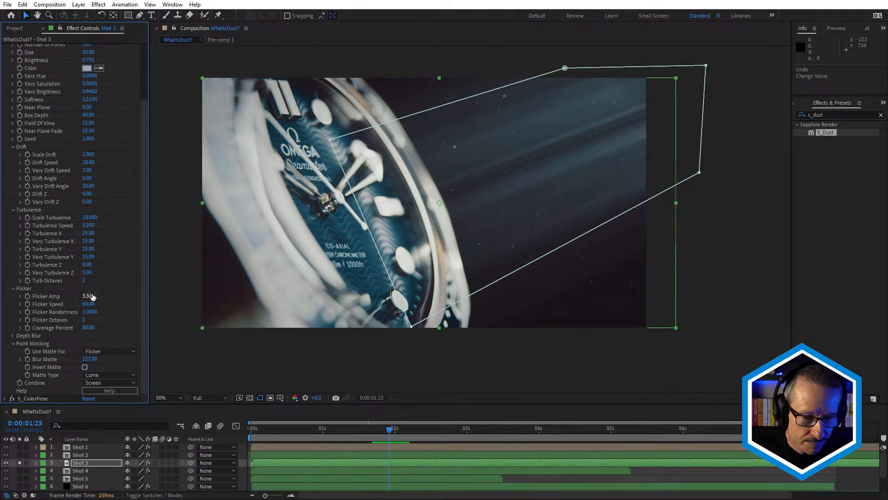
Move to 0:00:00:17 and examine the dust inside and outside the mask.
left_click_drag(337, 431, 301, 436)
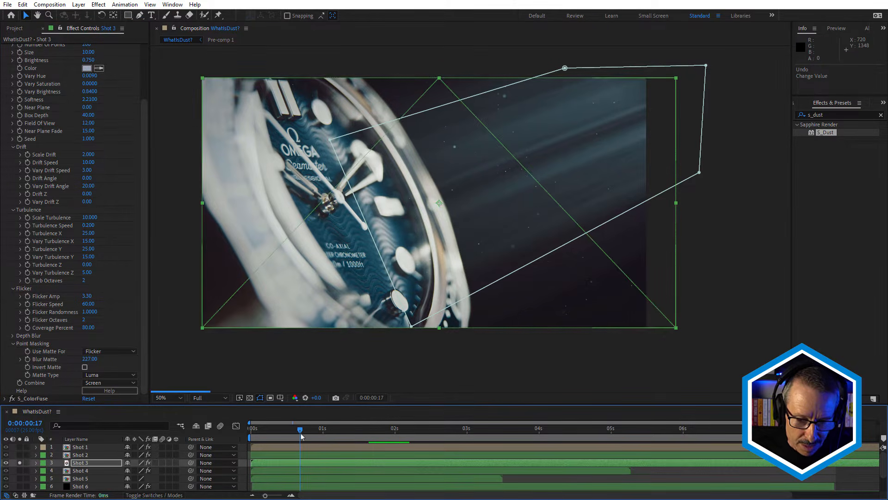
scroll(619, 288, "up", 2)
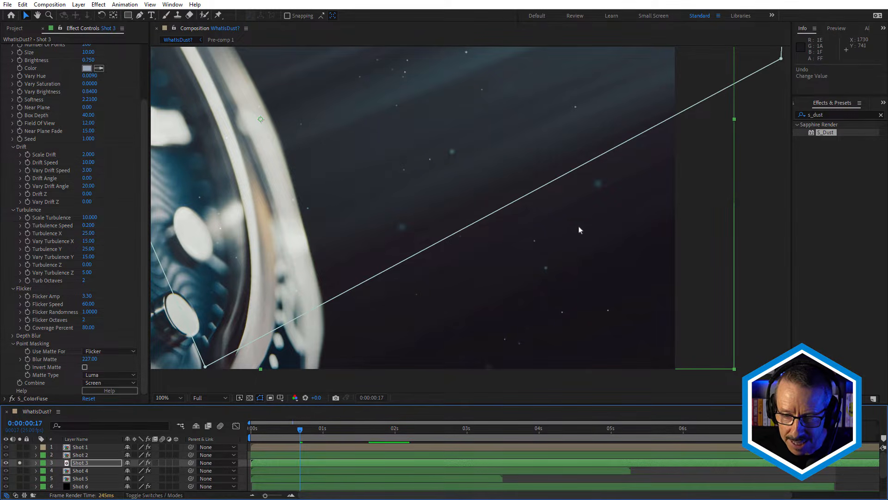
scroll(571, 239, "down", 2)
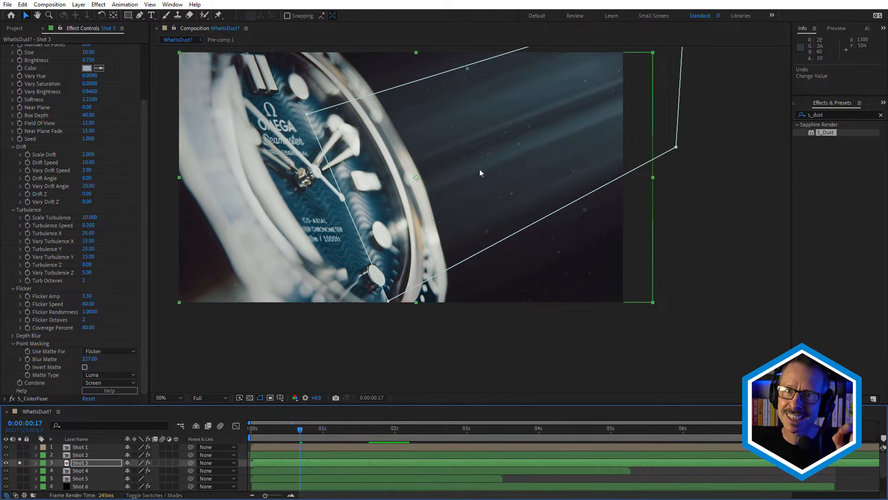
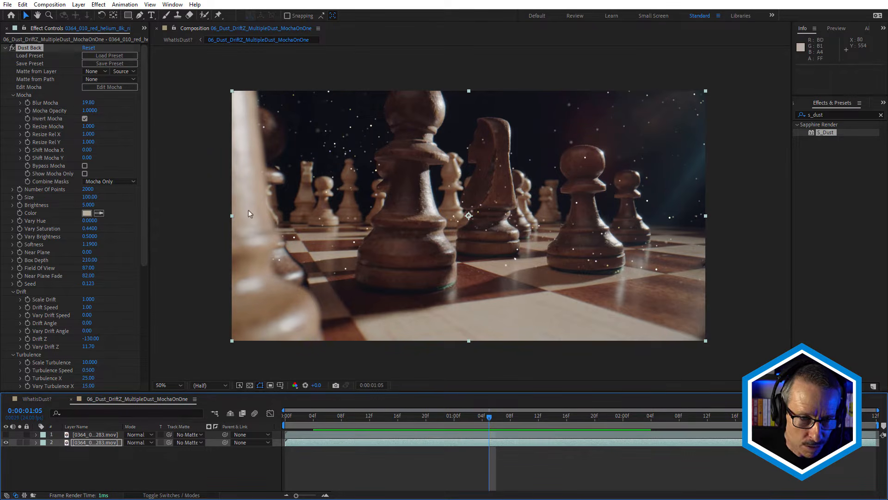
Inspect the tracked foreground, piece1 and piece2 shapes for Dust Back in Mocha across the chess shot, and return to the composition.
left_click_drag(433, 419, 451, 426)
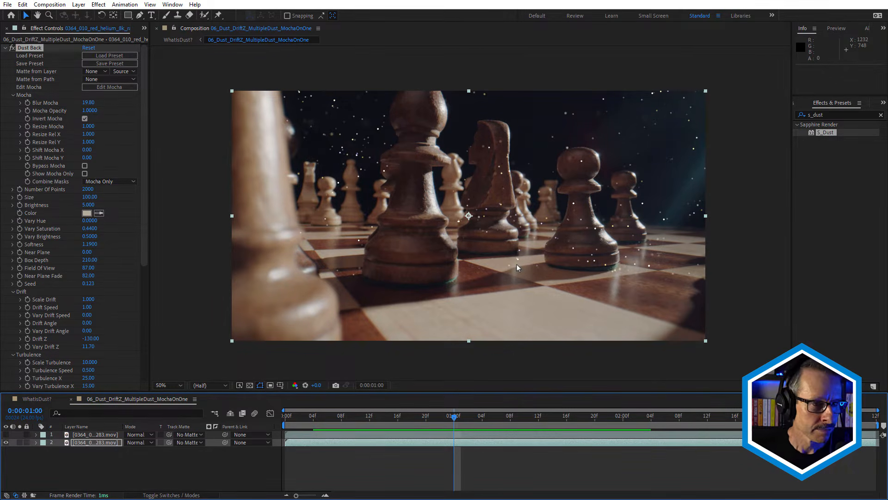
left_click(108, 87)
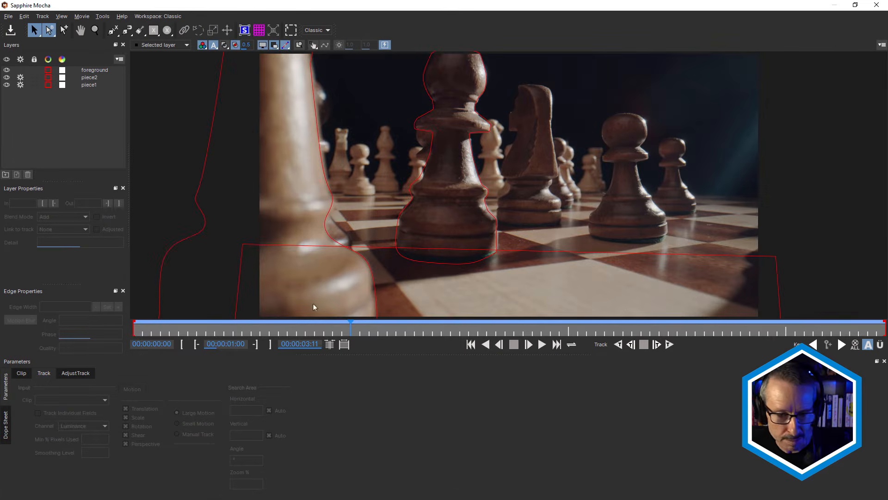
mouse_move(271, 330)
left_mouse_down()
mouse_move(176, 330)
mouse_move(279, 340)
left_mouse_up()
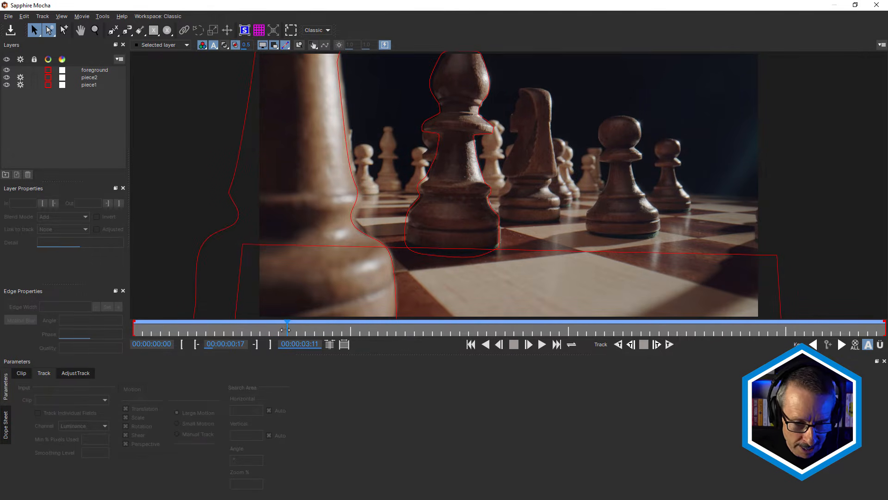
left_click_drag(285, 330, 334, 343)
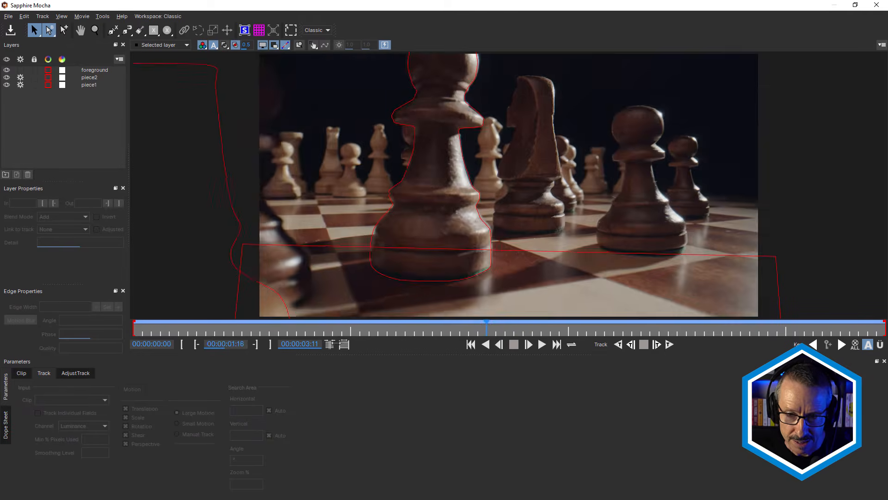
left_click_drag(487, 332, 351, 336)
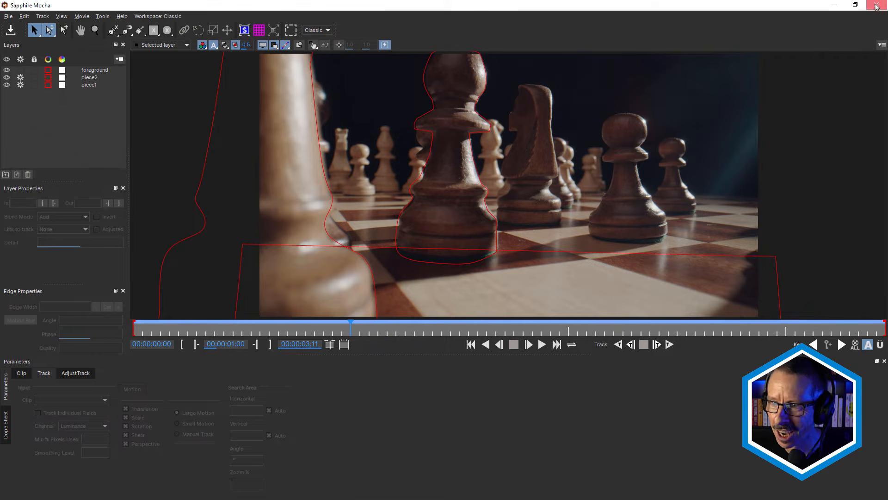
left_click(877, 4)
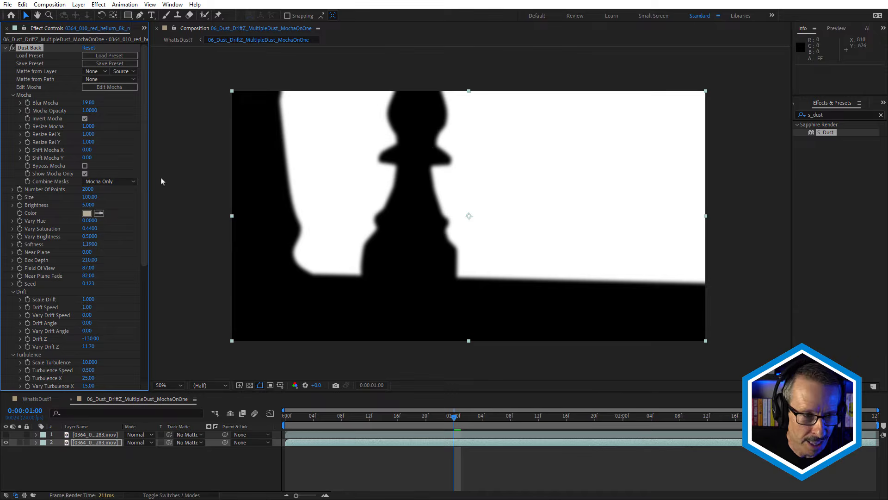
Turn off Show Mocha Only and examine the masked Dust Back particles and Point Masking settings between 0:00:01:00 and 0:00:01:09.
left_click(84, 174)
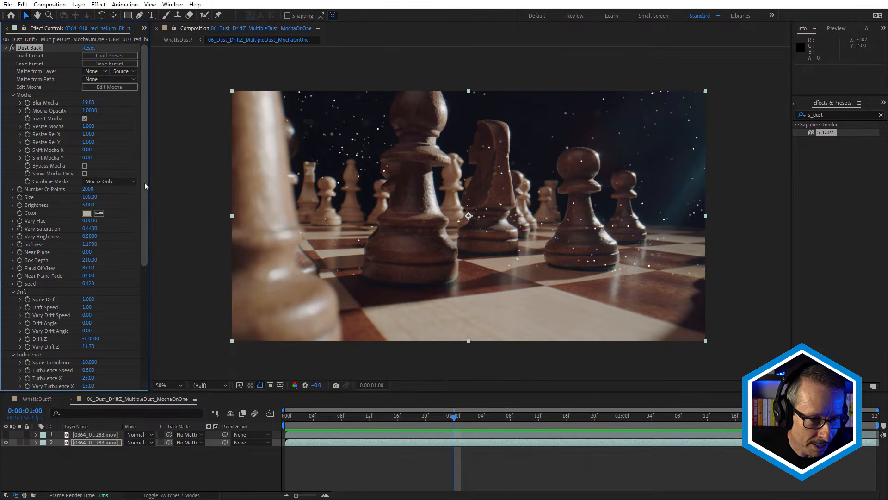
left_click_drag(146, 200, 142, 307)
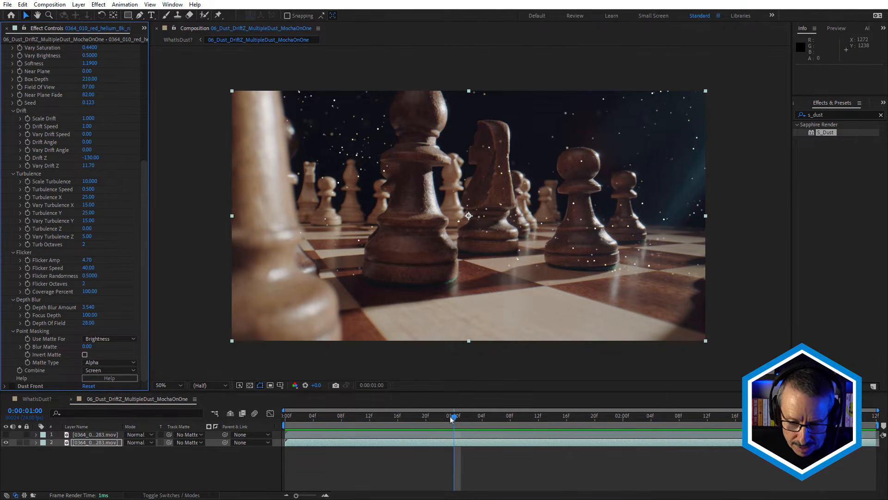
left_click_drag(454, 416, 517, 423)
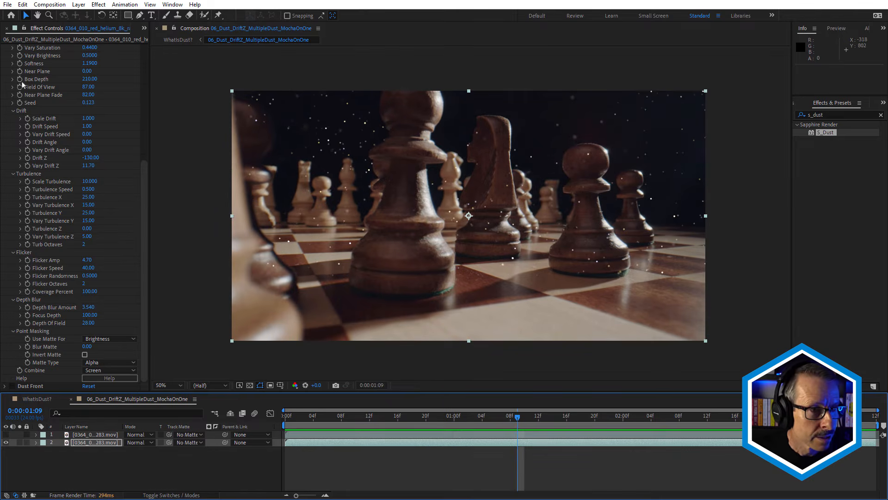
Collapse the Dust Back settings and enable the Dust Front effect.
scroll(17, 65, "up", 2)
scroll(17, 65, "up", 5)
left_click(5, 48)
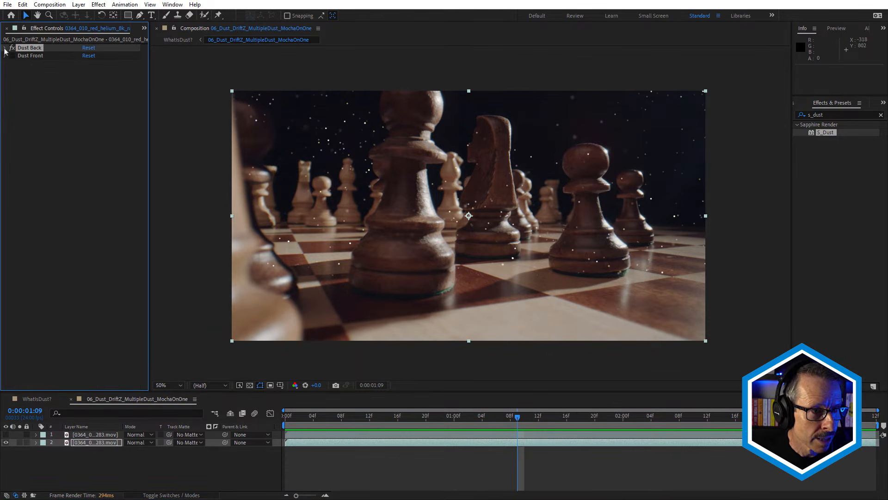
left_click(18, 56)
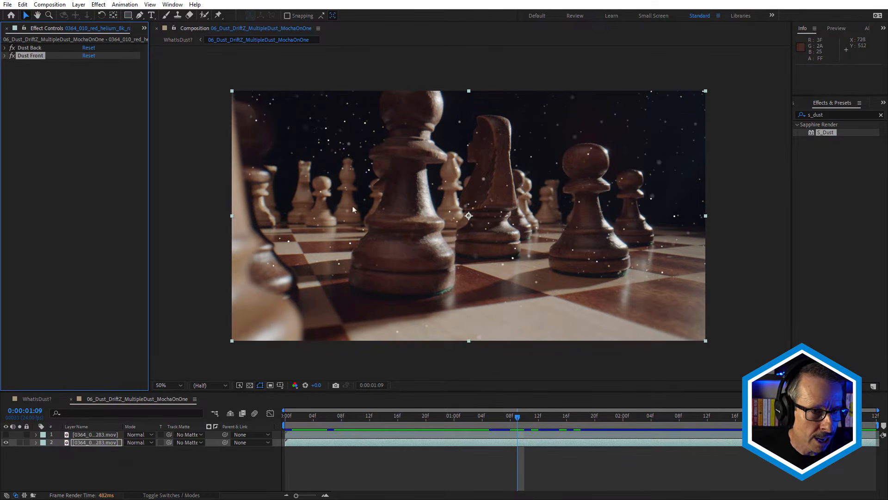
Examine the Dust Front settings and the combined dust layers up close over several frames of the chess shot.
left_click(4, 55)
scroll(146, 207, "down", 1)
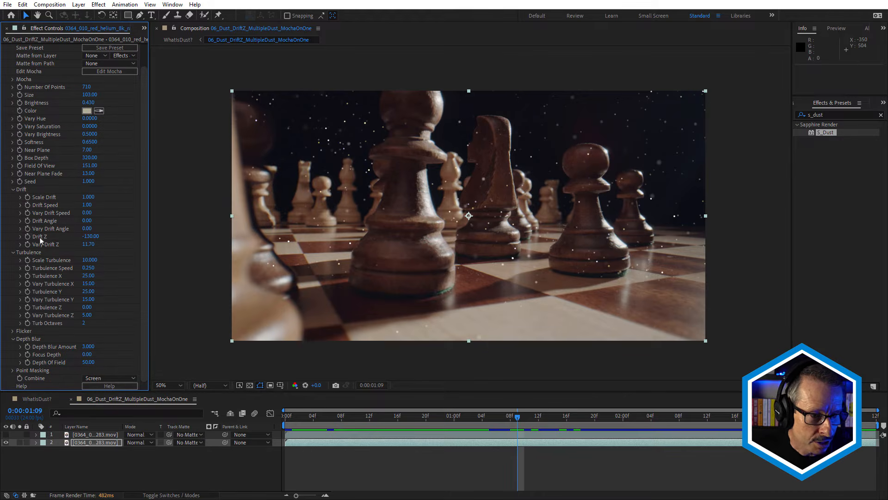
left_click_drag(321, 419, 444, 404)
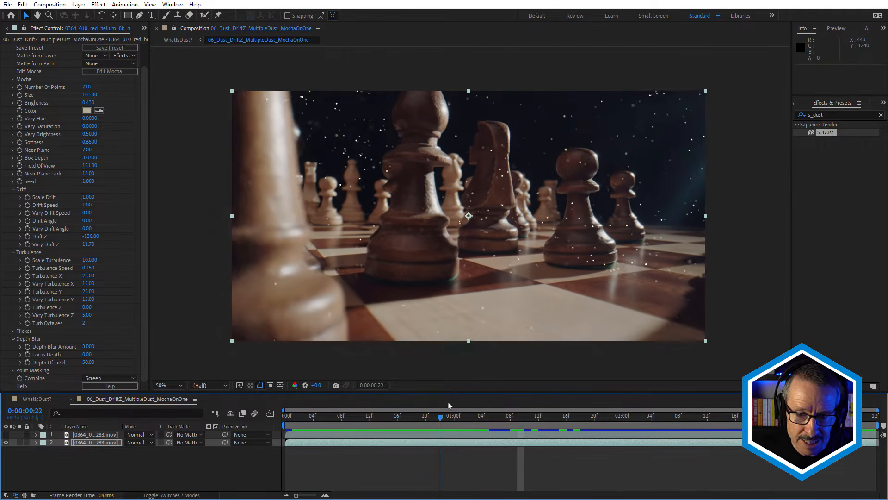
scroll(428, 154, "up", 2)
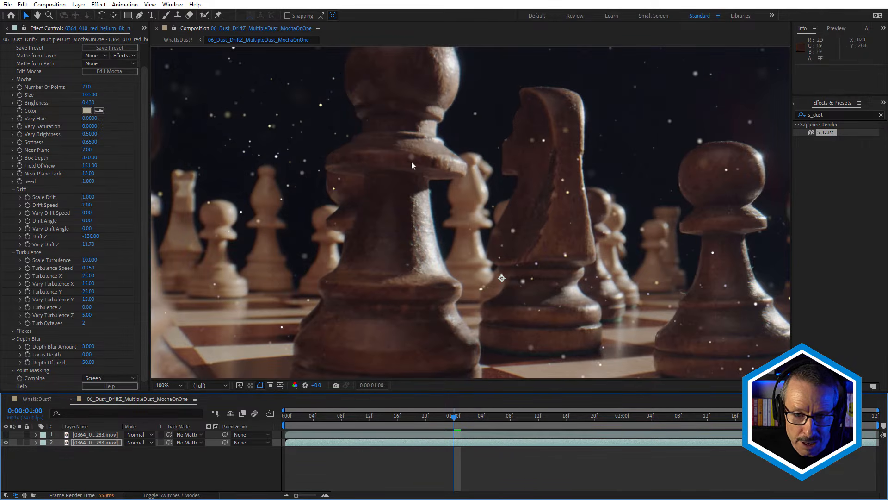
scroll(414, 165, "down", 2)
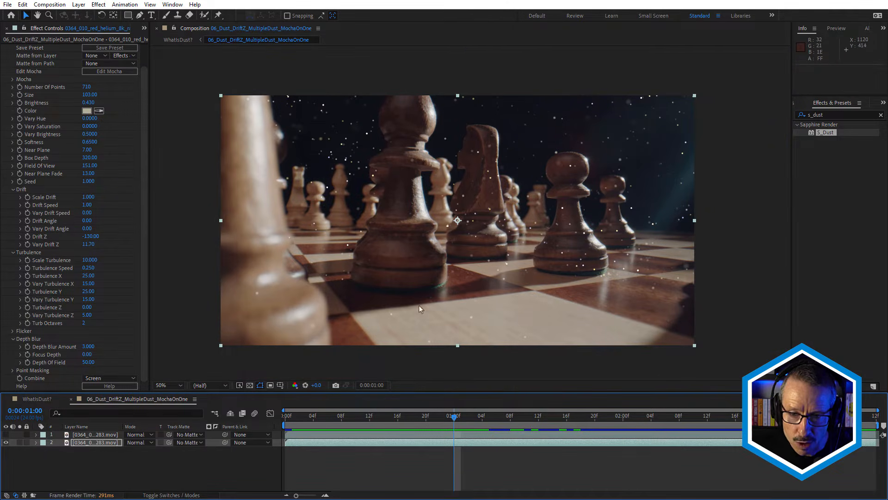
left_click_drag(458, 418, 310, 432)
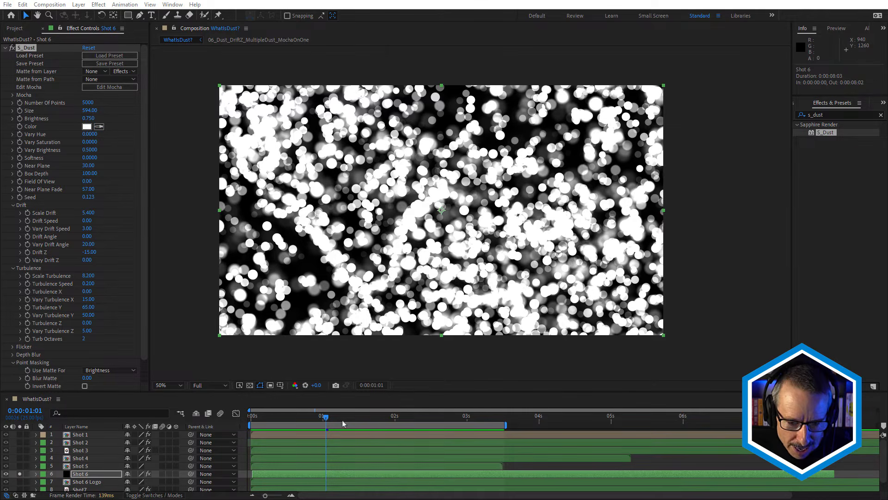
Solo the Shot 6 Logo layer at 0:00:01:11 to view the artwork, and return the solo to Shot 6.
mouse_move(342, 423)
left_mouse_down()
mouse_move(411, 416)
mouse_move(276, 417)
mouse_move(462, 424)
mouse_move(355, 422)
left_mouse_up()
left_click(19, 481)
left_click(19, 474)
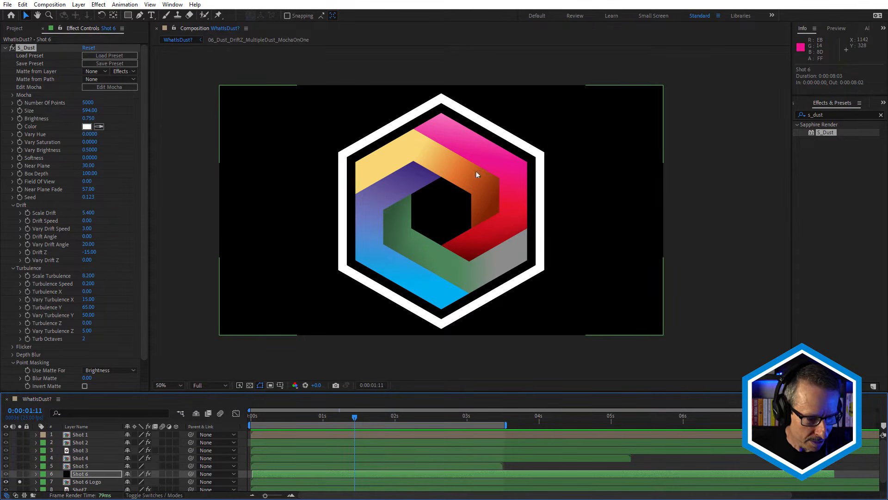
left_click(19, 474)
left_click(20, 481)
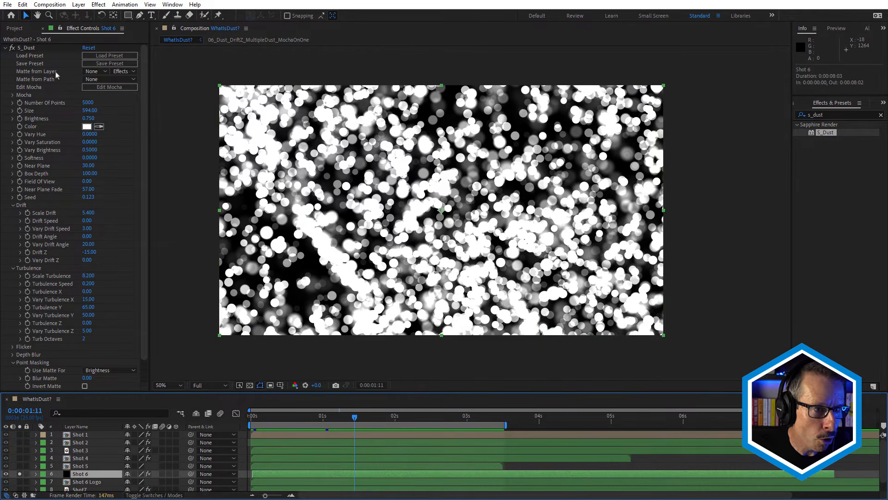
Set Matte from Layer to Shot 6 Logo for the Shot 6 dust and preview the particles up to 0:00:01:16.
left_click(99, 72)
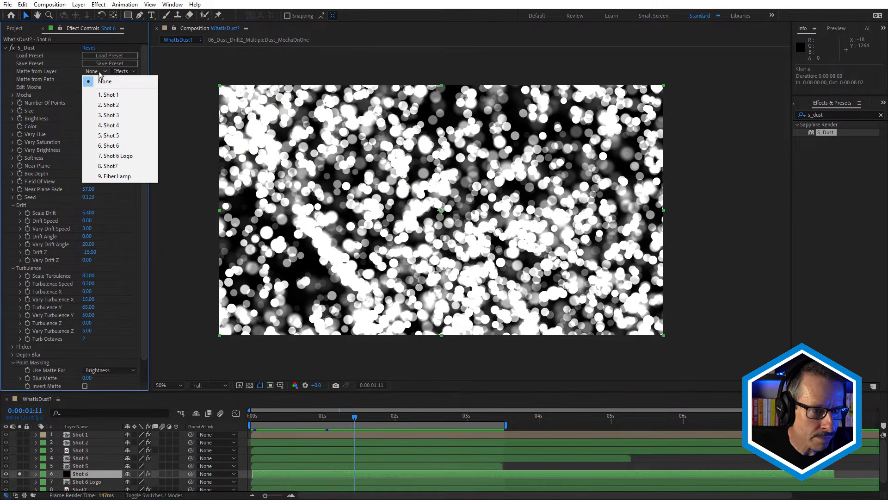
left_click(127, 158)
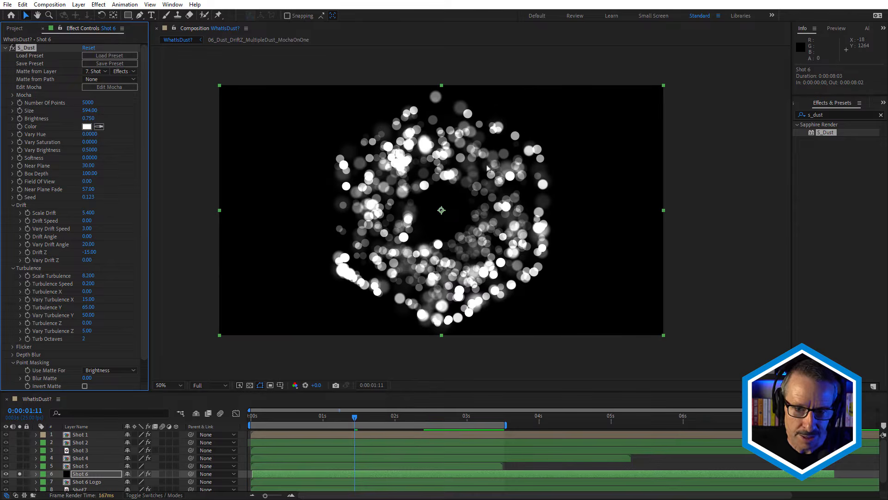
mouse_move(357, 419)
left_mouse_down()
mouse_move(438, 419)
mouse_move(311, 419)
mouse_move(370, 421)
left_mouse_up()
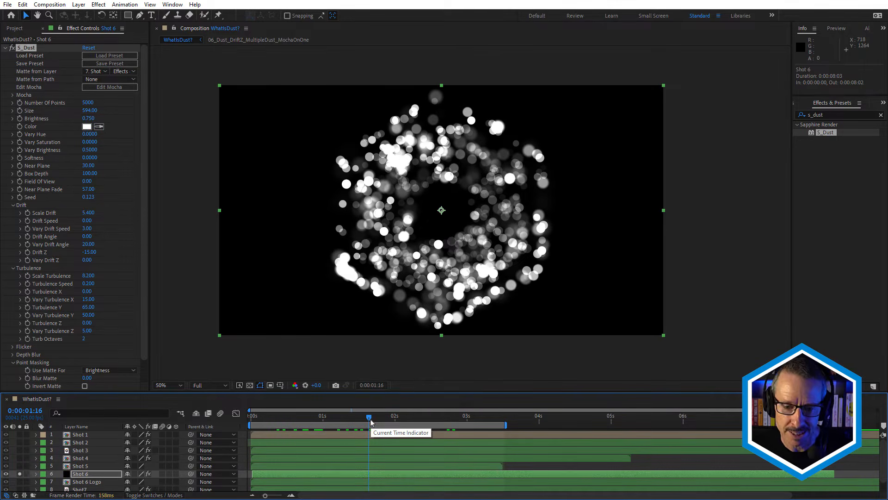
Try using the logo matte for Occlusion on the Shot 6 dust, and undo that change.
left_click_drag(143, 334, 145, 384)
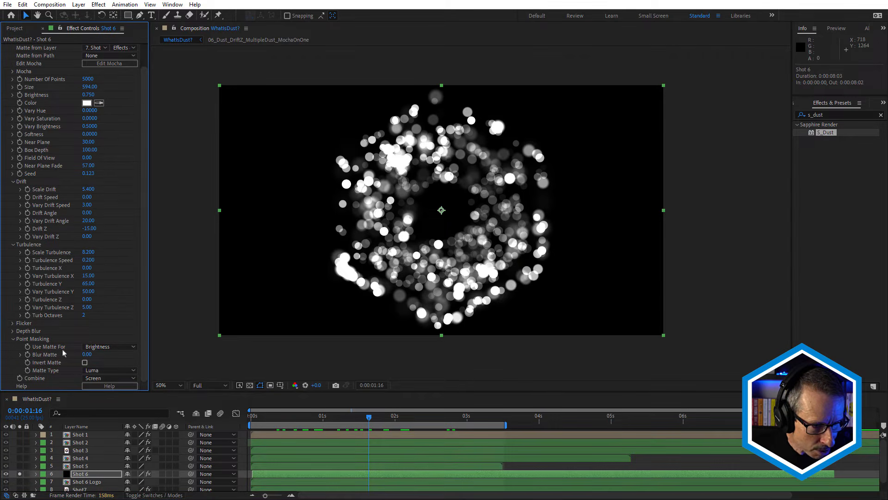
left_click(107, 347)
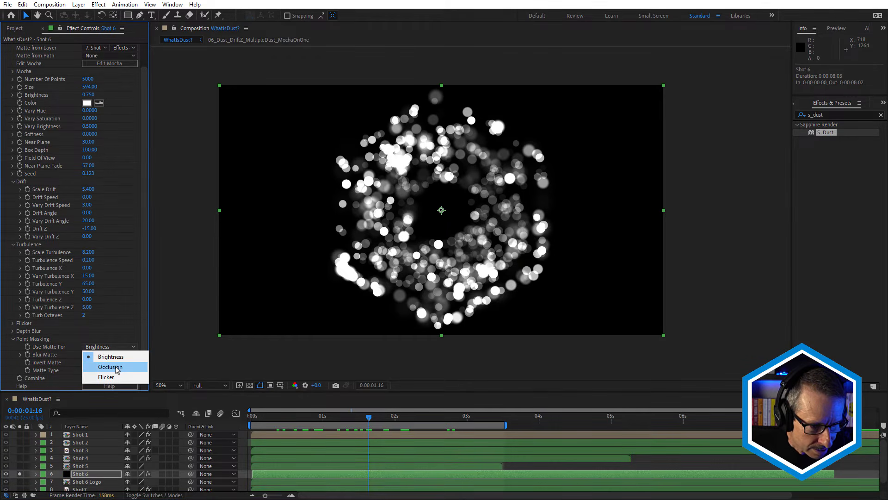
left_click(116, 367)
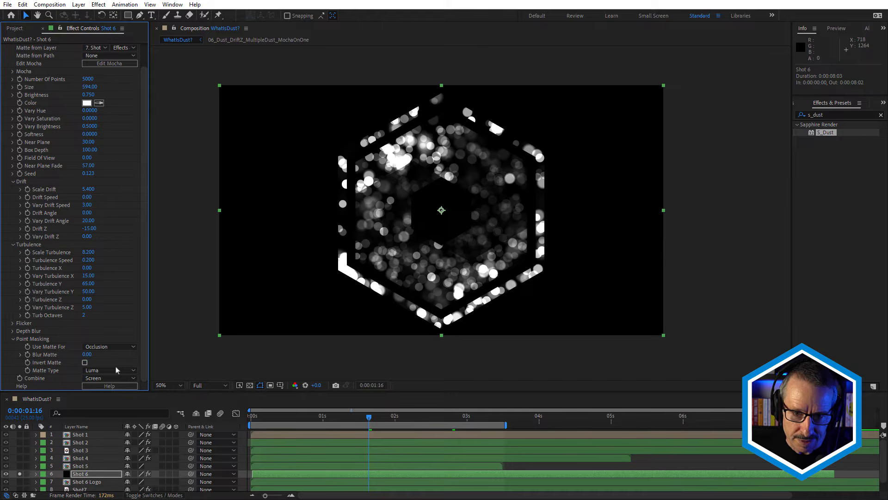
key("ctrl+z")
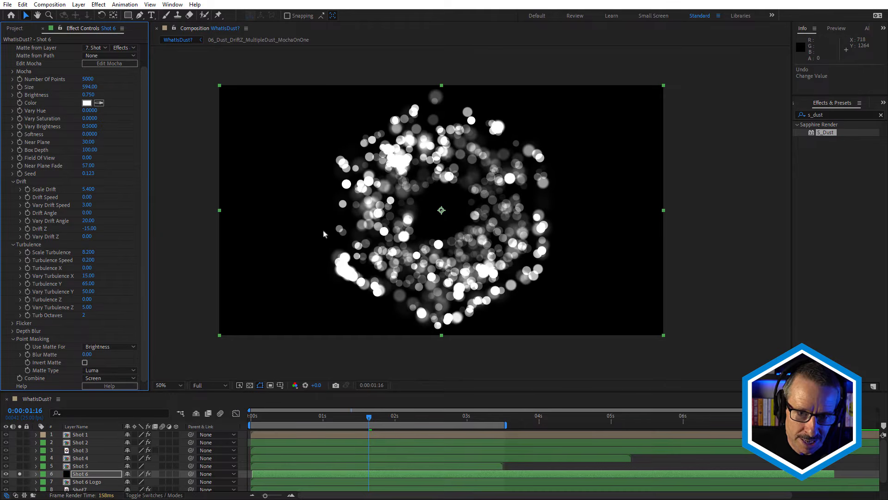
Set Use Matte For to Occlusion on the Shot 6 dust, testing the Blur Matte and returning it to 0.
scroll(350, 167, "up", 2)
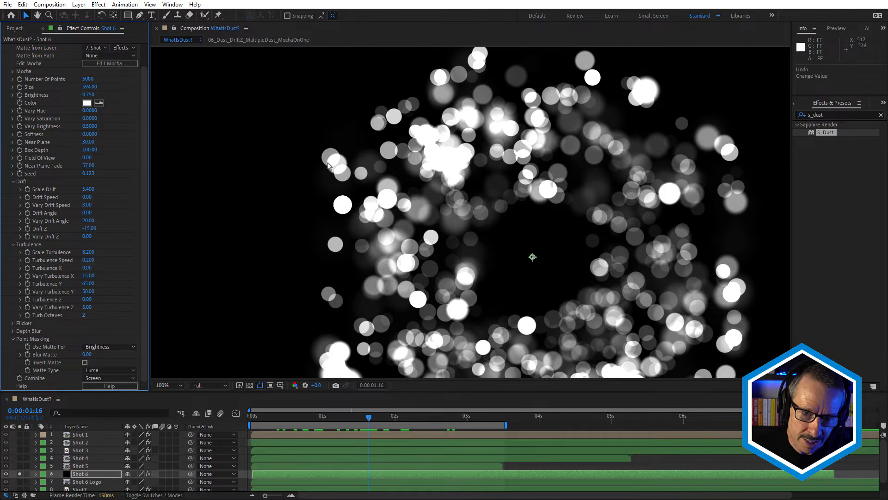
left_click(116, 350)
left_click(107, 366)
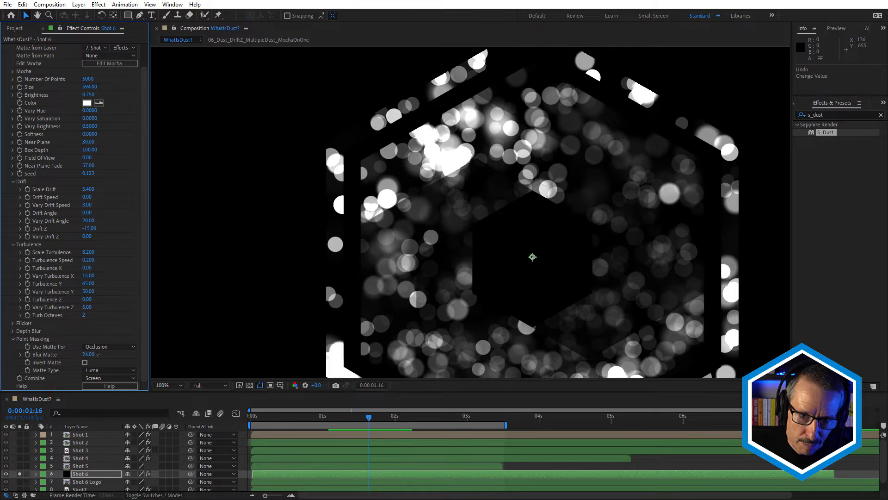
left_click_drag(97, 355, 114, 353)
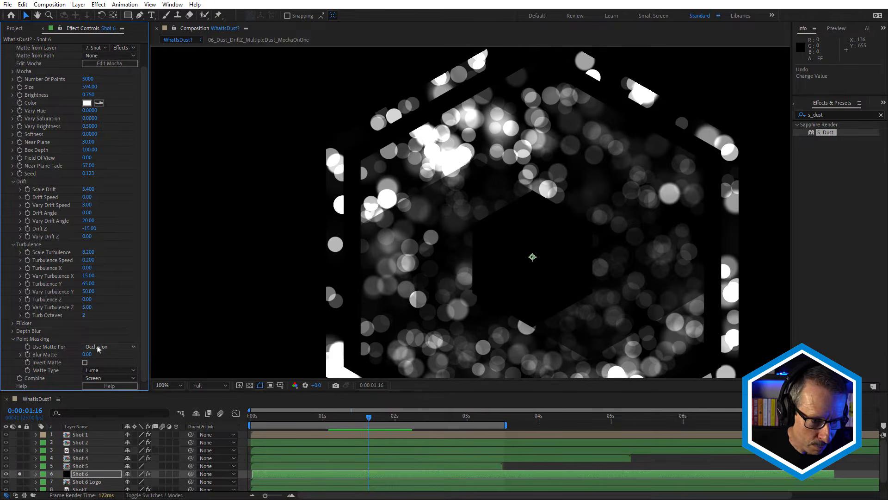
Set the Matte Type to Color so the particles take the logo's colors, and inspect the result.
left_click(103, 373)
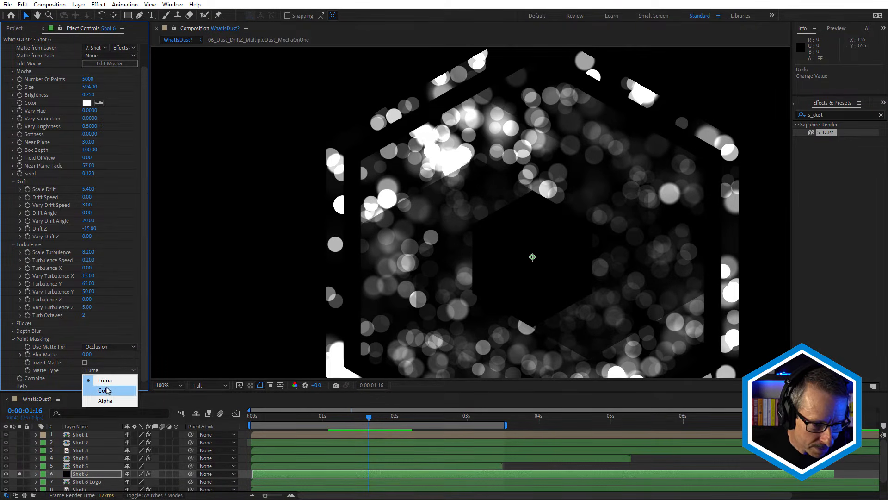
left_click(105, 390)
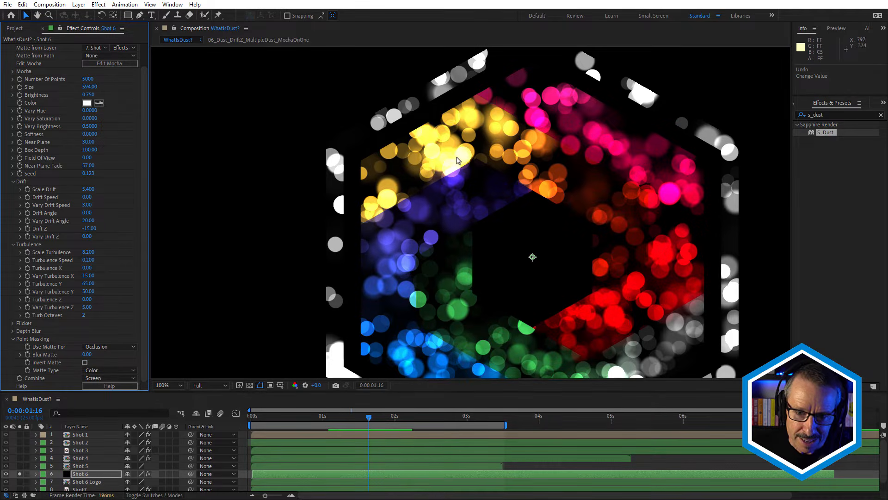
scroll(456, 158, "down", 2)
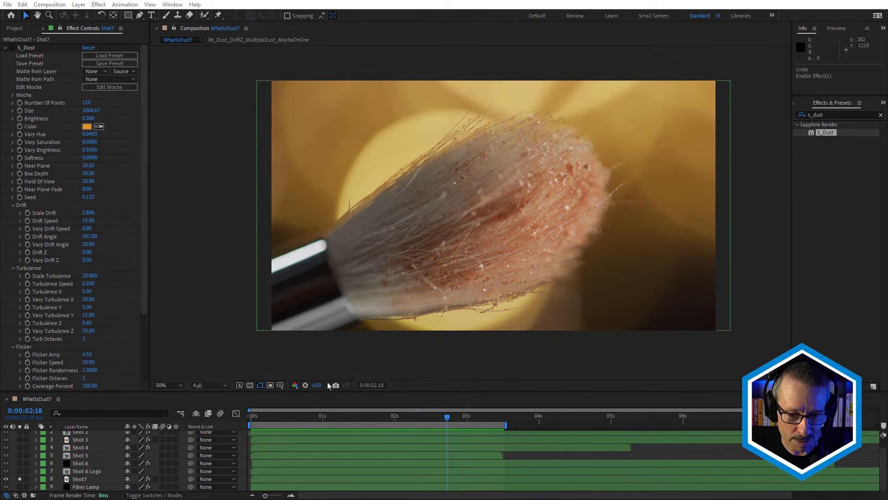
Enable S_Dust on Shot7, preview the particles over the brush at 0:00:01:24, and select the effect to show the mask path.
left_click_drag(282, 419, 401, 431)
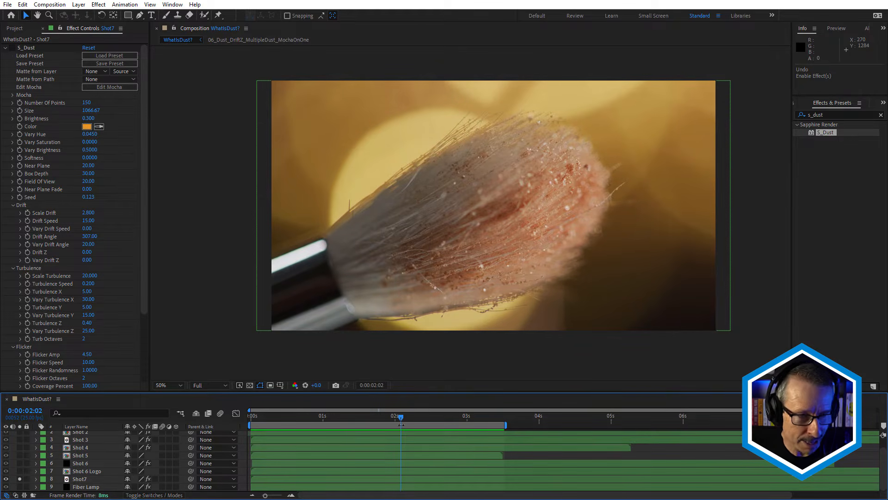
left_click(12, 47)
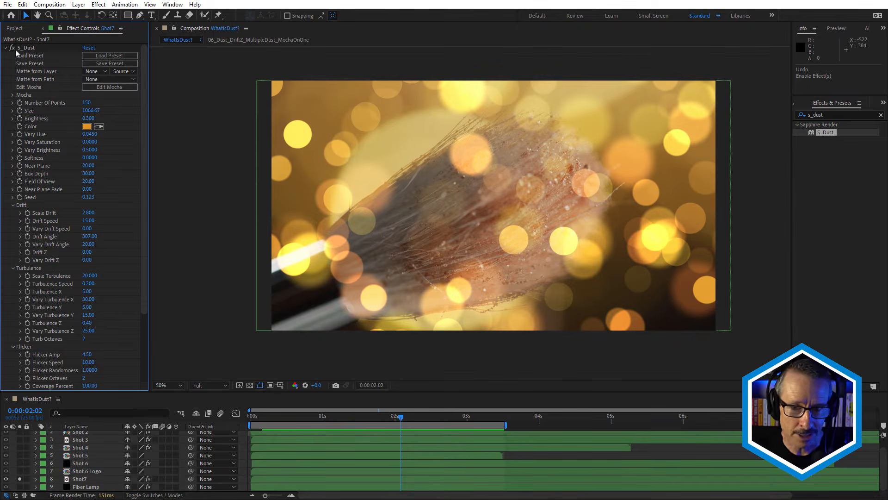
mouse_move(390, 414)
left_mouse_down()
mouse_move(318, 419)
mouse_move(432, 422)
mouse_move(392, 426)
left_mouse_up()
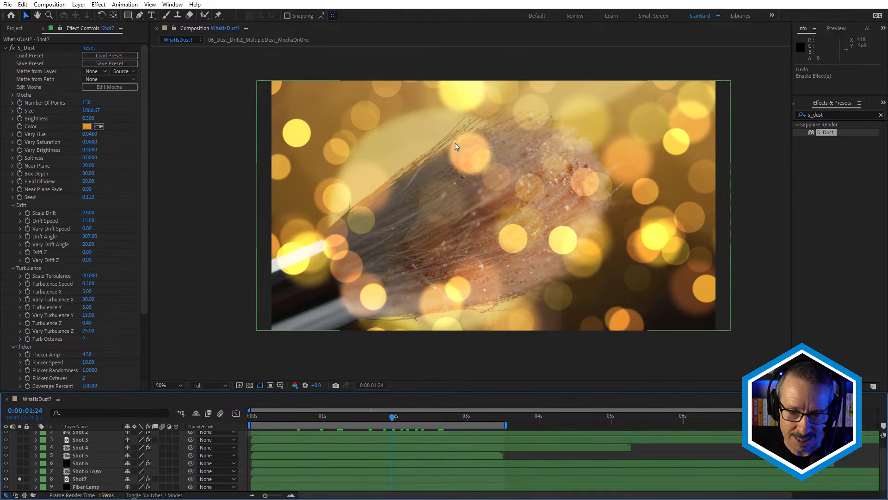
left_click(26, 48)
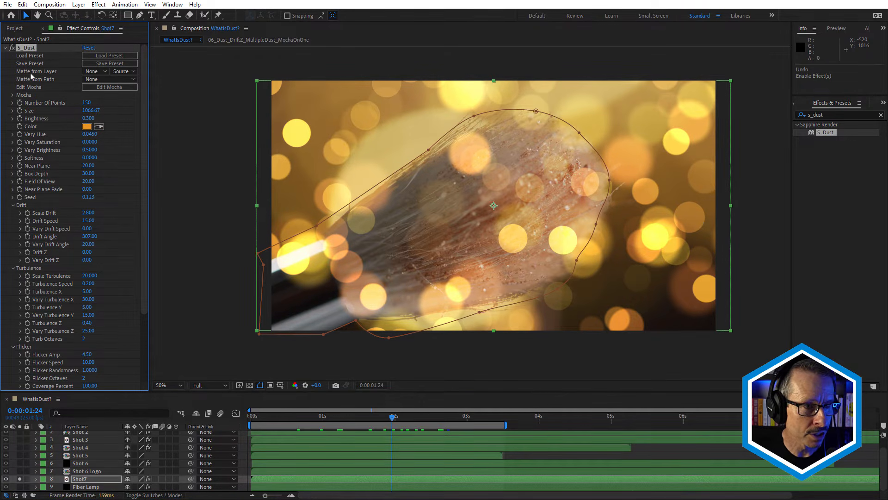
Set Matte from Path to Mask 1 on the Shot7 dust, and inspect the particle occlusion along the brush's edge.
left_click(93, 83)
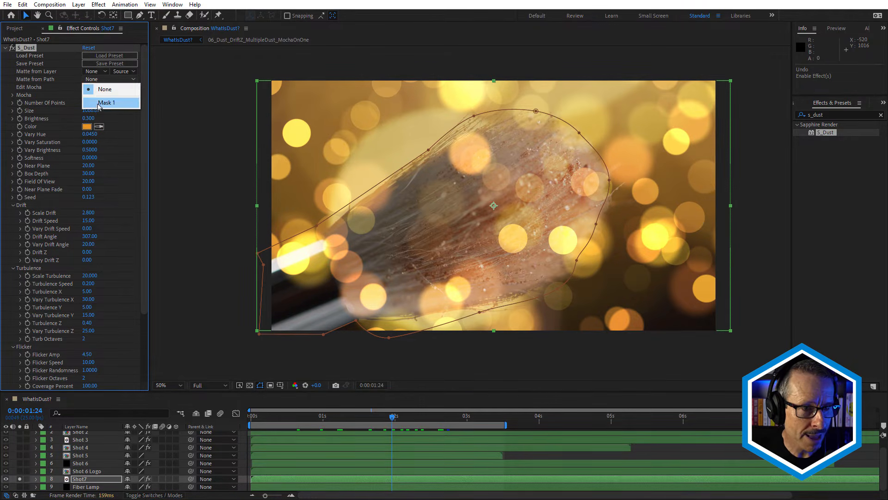
left_click(99, 103)
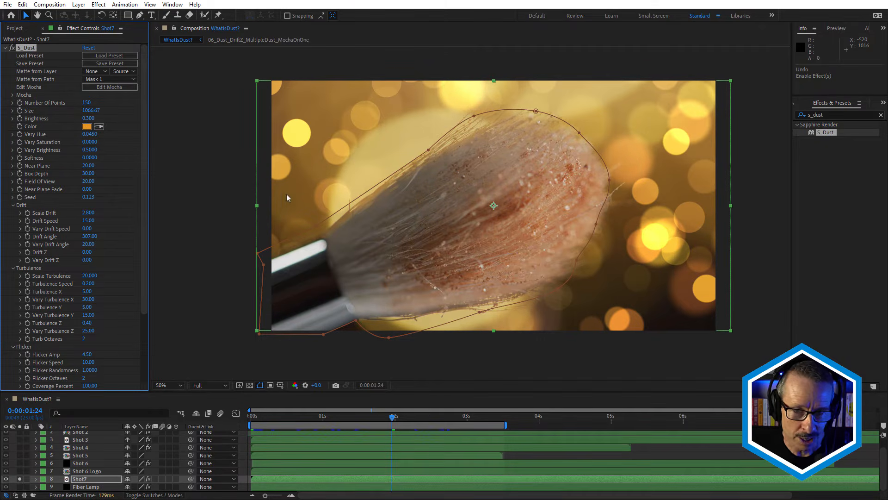
scroll(134, 363, "down", 5)
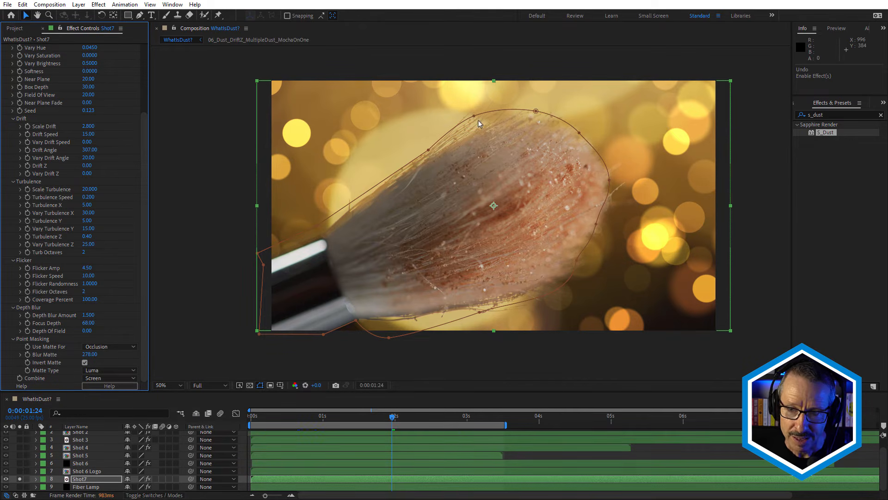
scroll(597, 267, "up", 2)
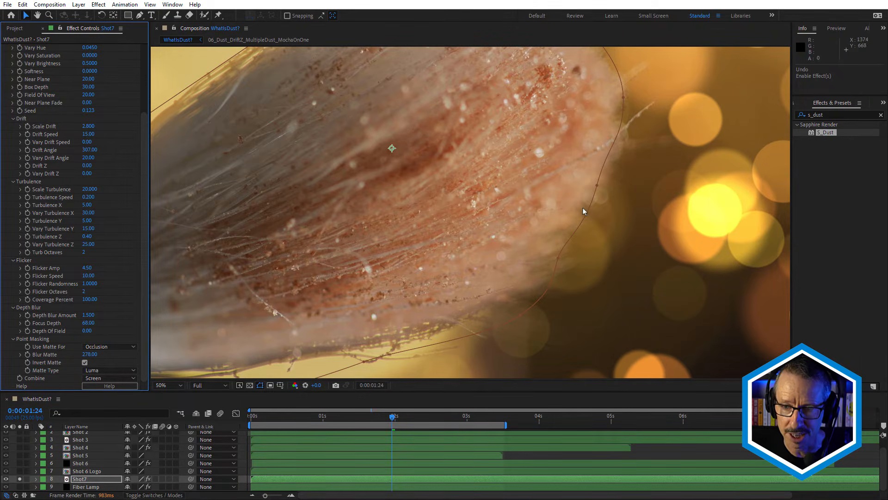
scroll(582, 207, "down", 2)
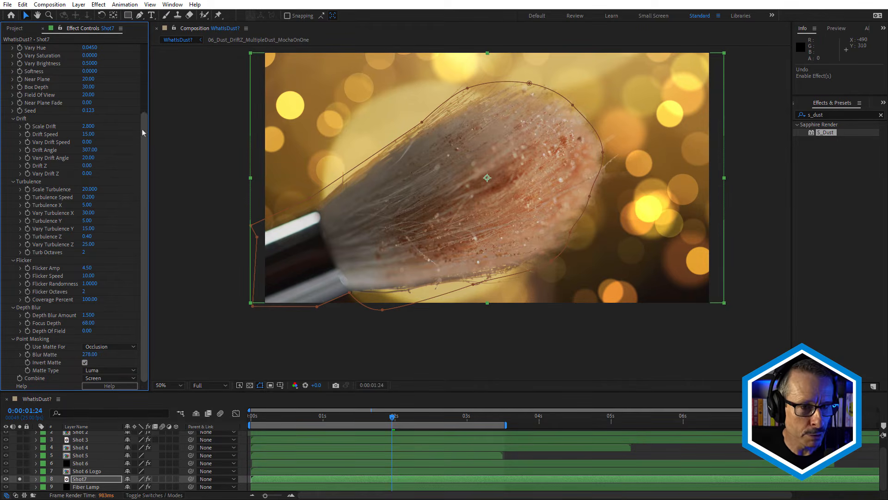
Set Vary Saturation to 0.3700 on the Shot7 dust.
left_click_drag(144, 135, 147, 68)
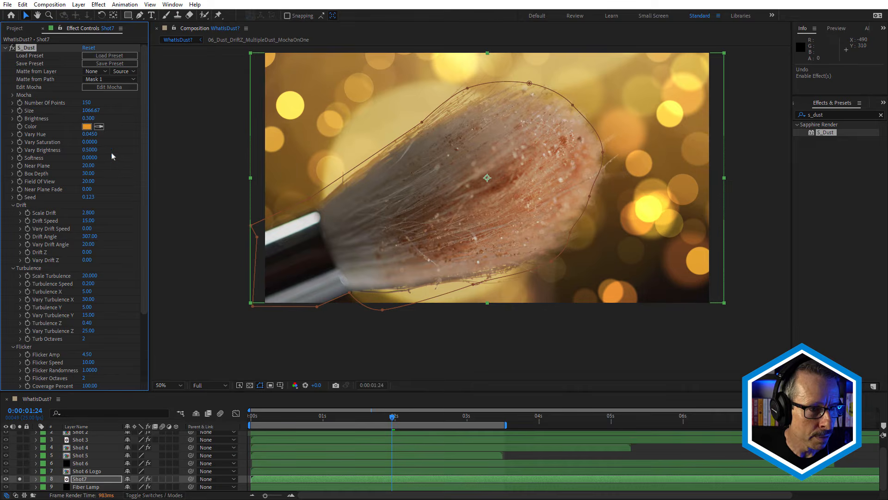
left_click_drag(92, 145, 112, 144)
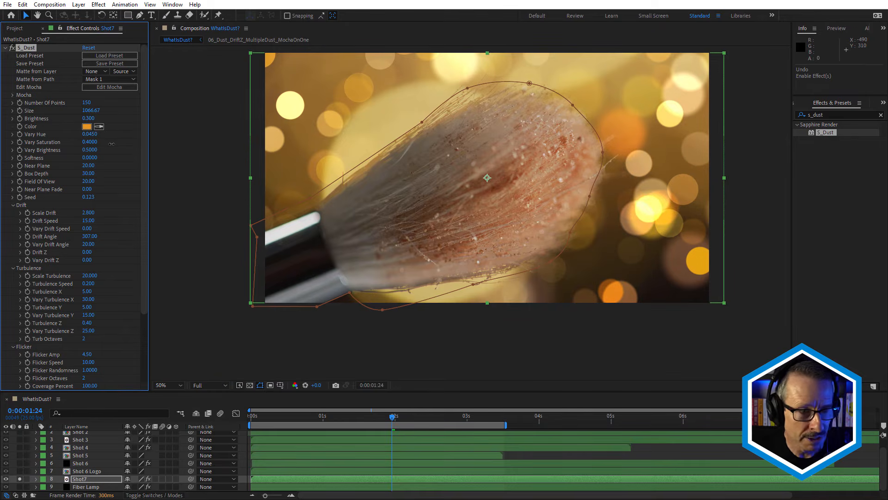
left_click_drag(111, 144, 109, 144)
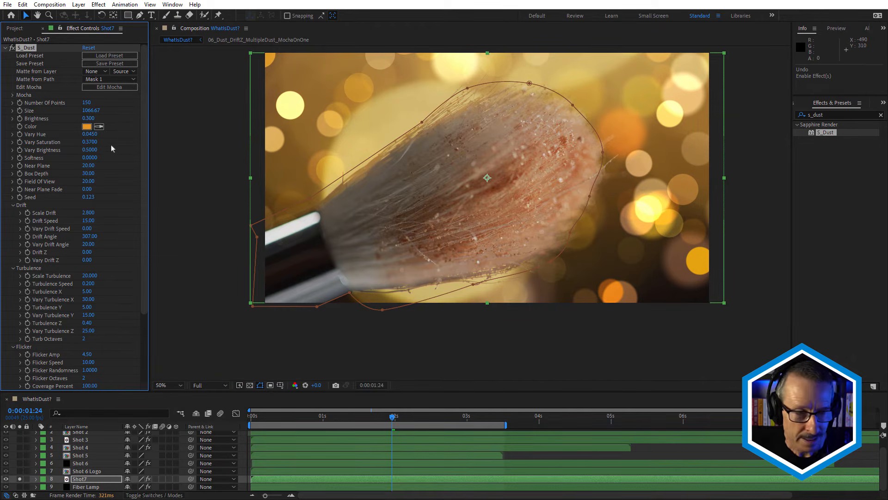
Set the Shot7 dust's Field of View to 32 and Near Plane Fade to 49.
left_click_drag(88, 182, 99, 185)
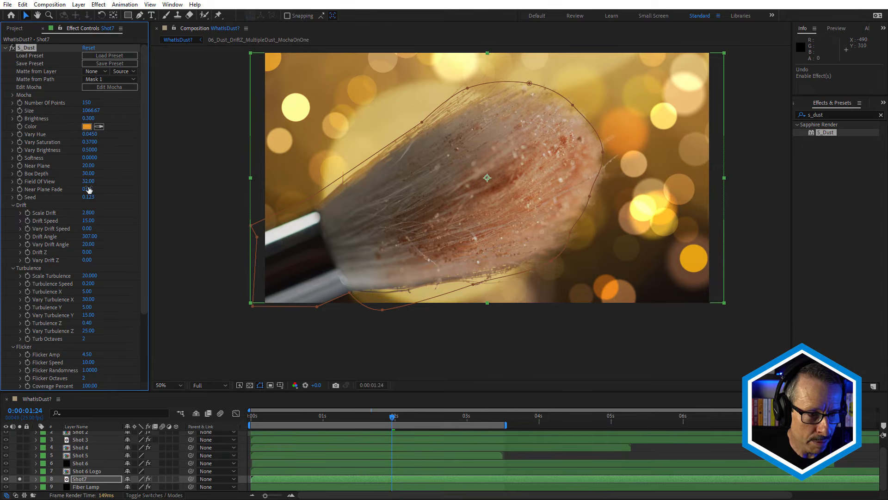
left_click_drag(90, 187, 116, 188)
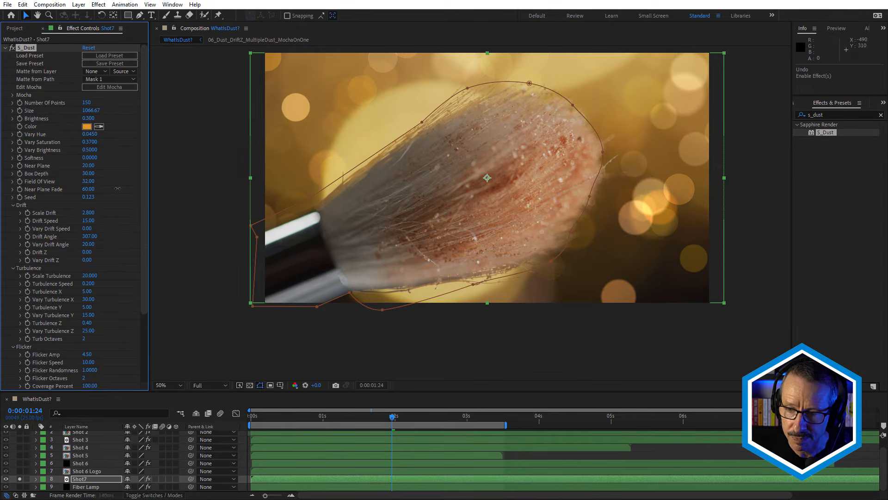
left_click_drag(117, 189, 147, 277)
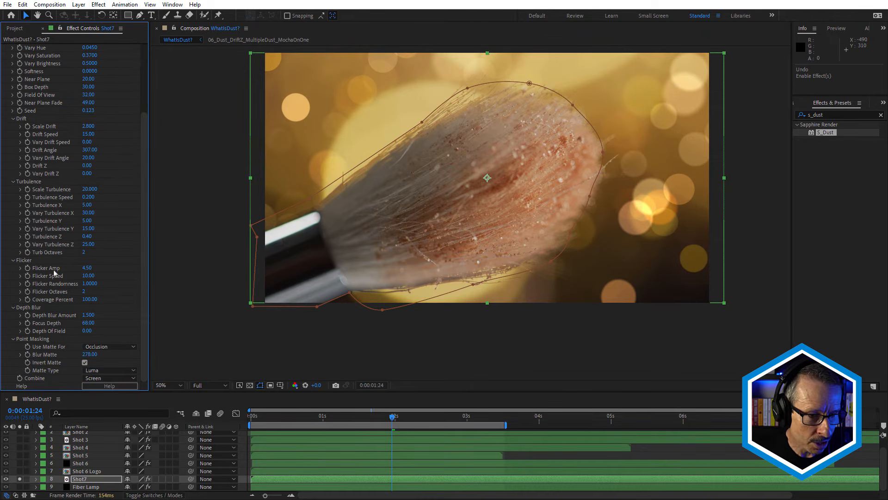
Set the Flicker Speed of the Shot7 dust to 20.
left_click(89, 275)
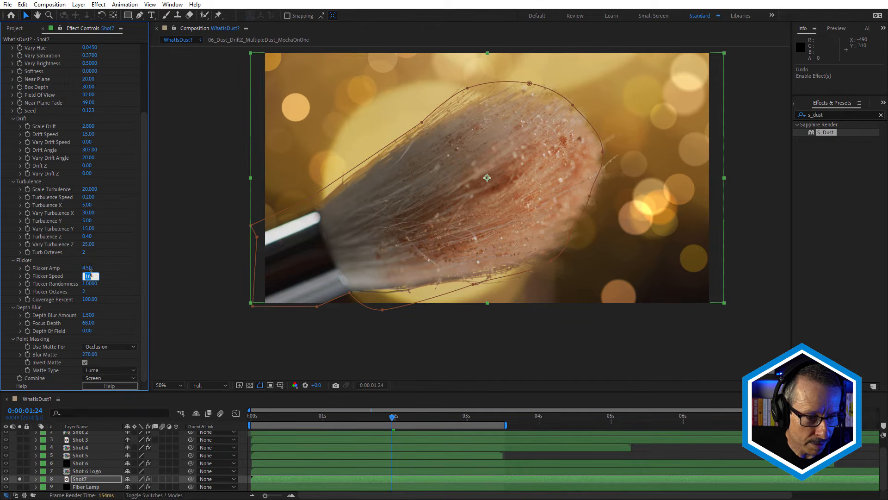
type("20")
key("Return")
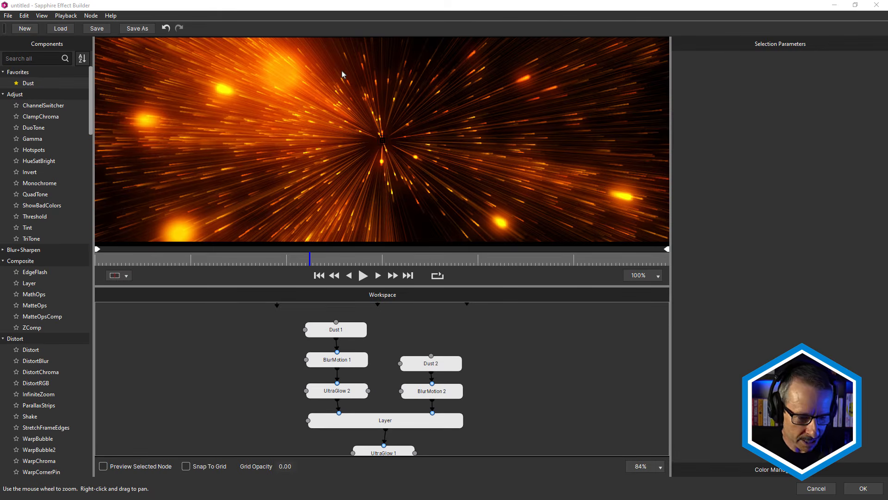
In Sapphire Effect Builder, examine the node graph and the parameters of the two Dust nodes and the Layer node.
left_click(324, 333)
left_click(418, 364)
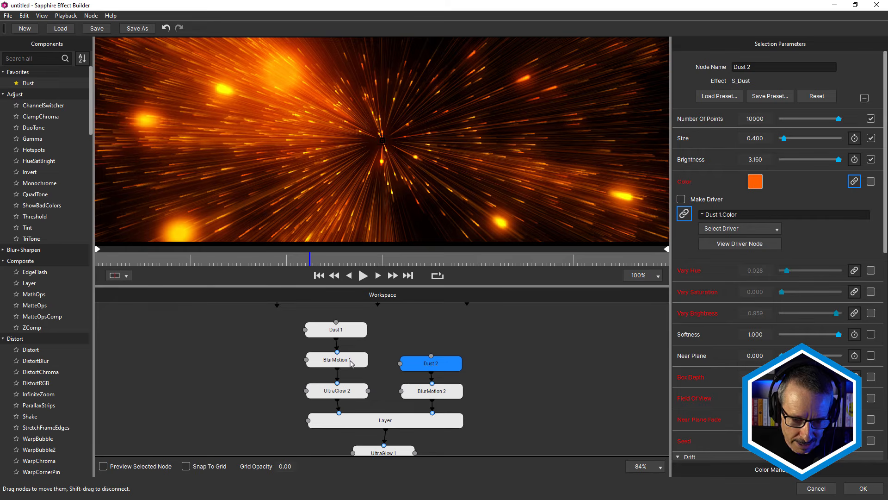
left_click(485, 381)
scroll(495, 361, "down", 2)
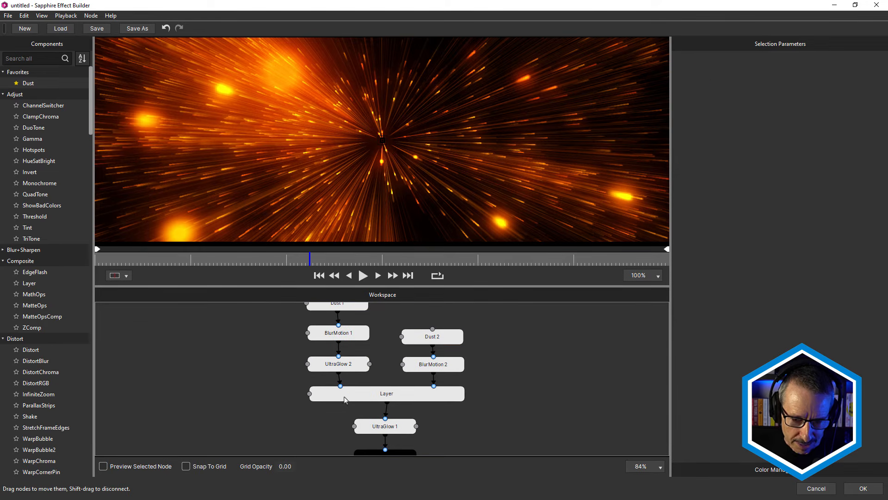
left_click(374, 396)
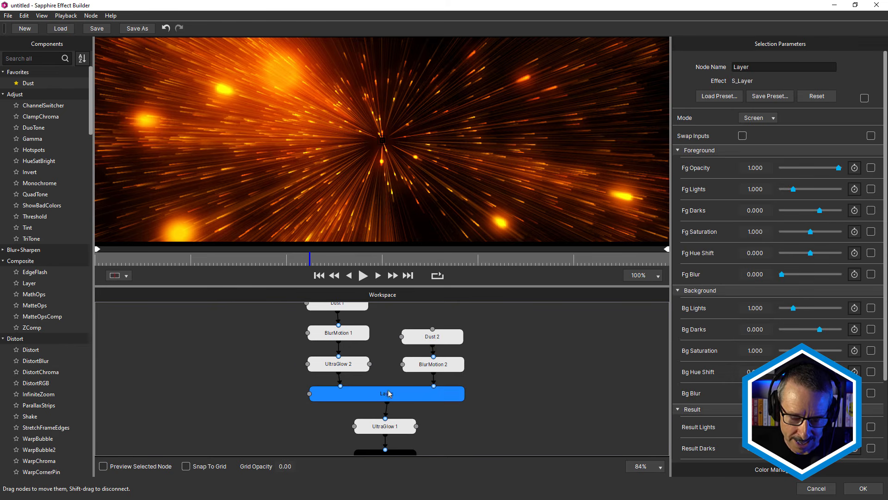
left_click(506, 339)
scroll(500, 368, "up", 3)
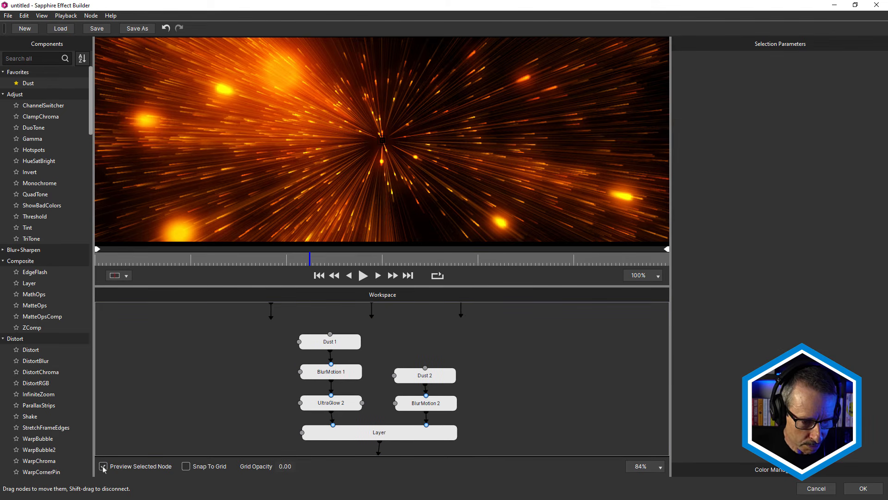
With Preview Selected Node enabled, preview Dust 1, BlurMotion 1 and UltraGlow 2 in turn, and scrub through the glow result.
left_click(348, 342)
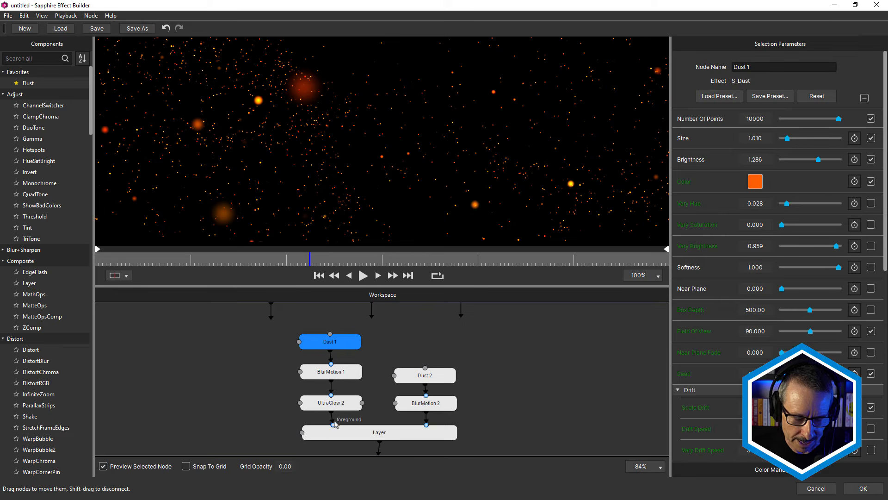
left_click(342, 373)
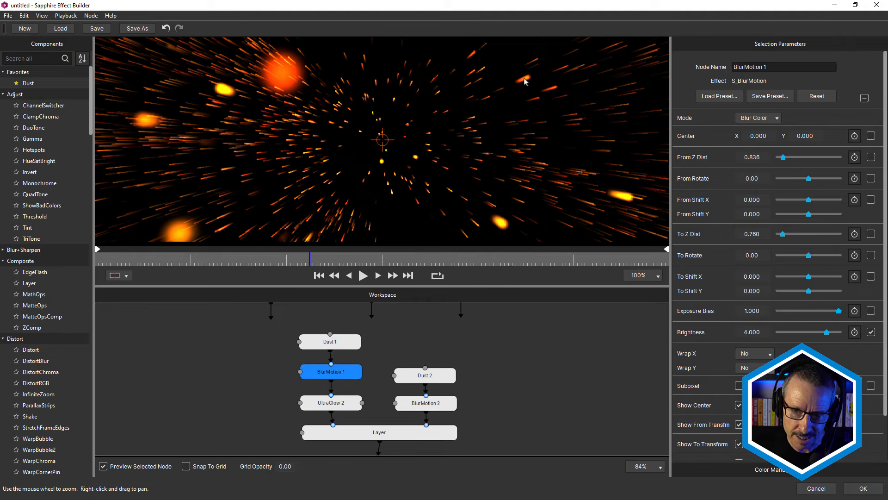
left_click(347, 402)
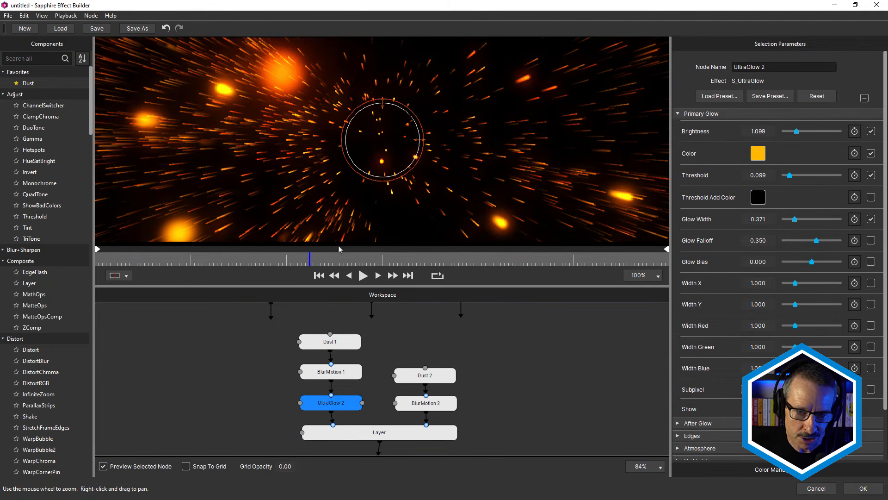
left_click(229, 261)
left_click_drag(230, 261, 306, 262)
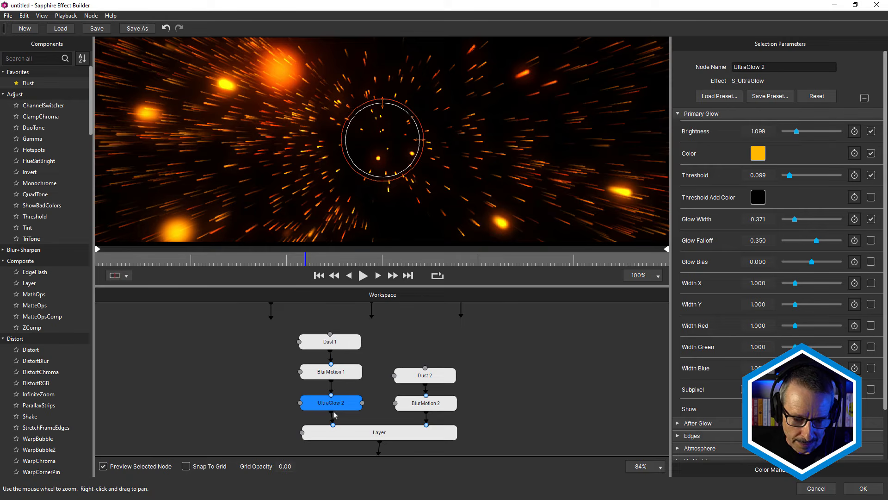
Preview Dust 2, BlurMotion 2 and the Layer node that combines both branches, scrubbing through the results.
left_click(417, 376)
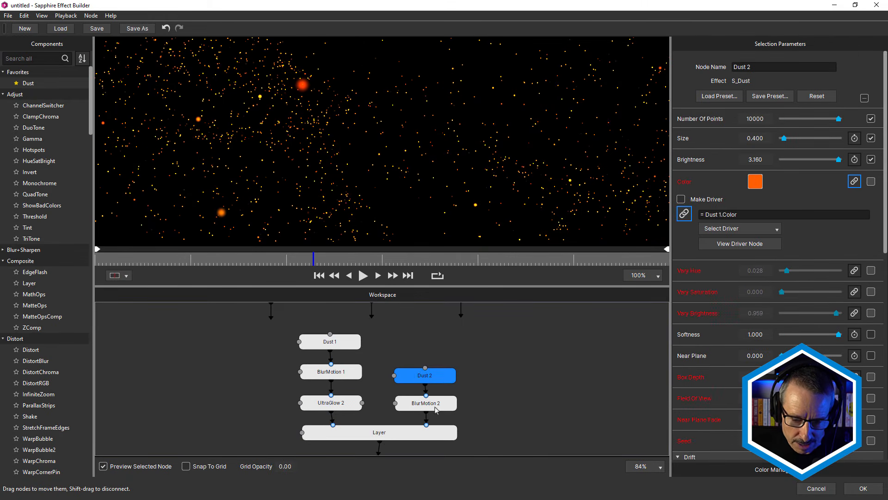
left_click(437, 405)
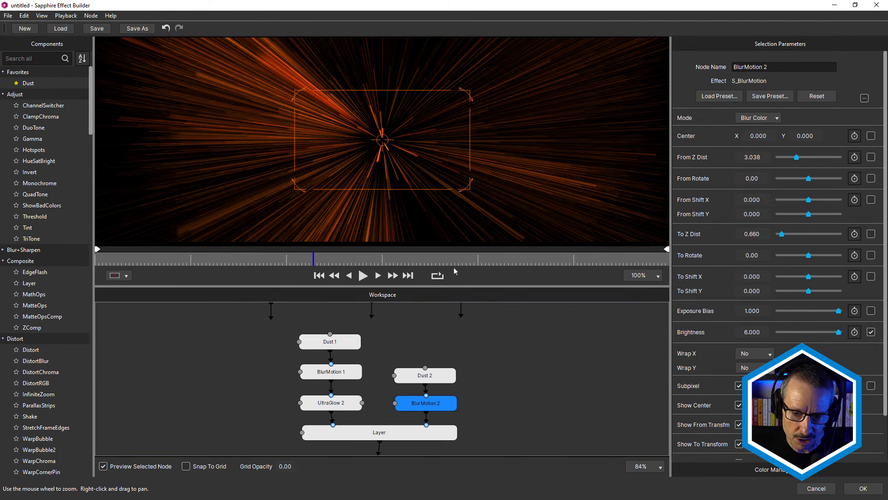
mouse_move(312, 258)
left_mouse_down()
mouse_move(332, 259)
mouse_move(314, 260)
left_mouse_up()
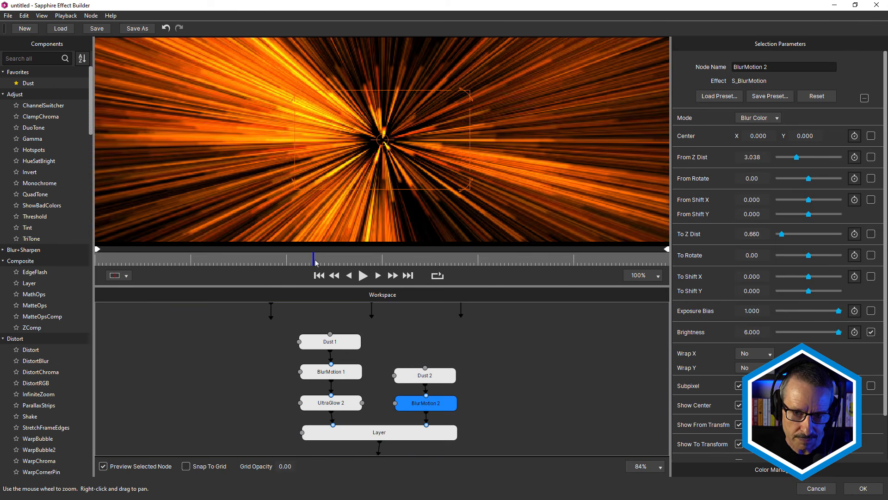
left_click(388, 435)
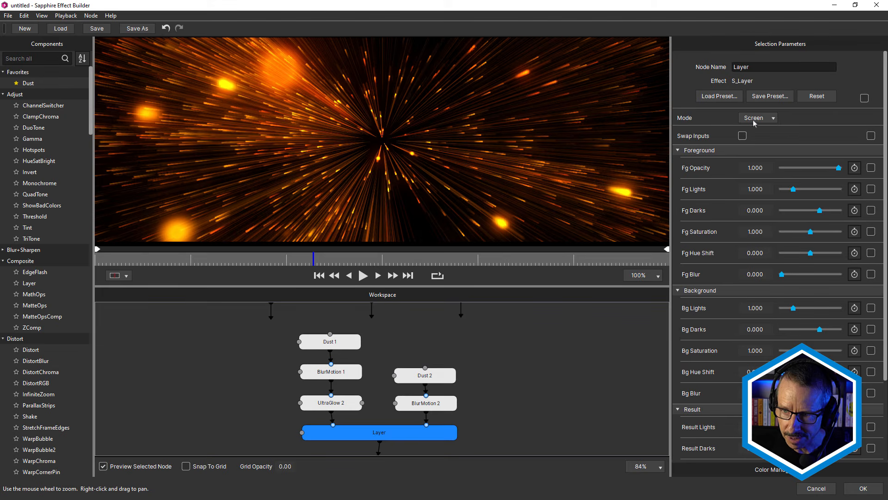
left_click_drag(332, 259, 310, 262)
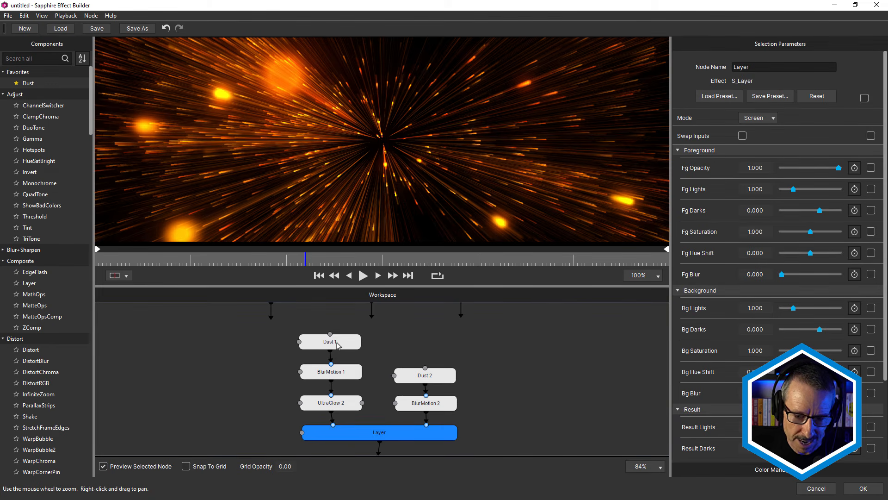
Examine the Box Depth animation and driver options on the Dust 1 node, and collapse them again.
left_click(347, 346)
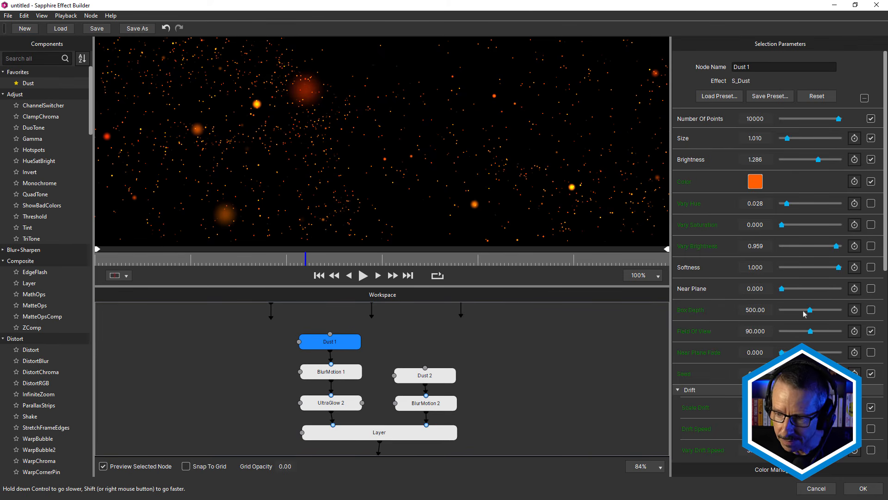
left_click(855, 310)
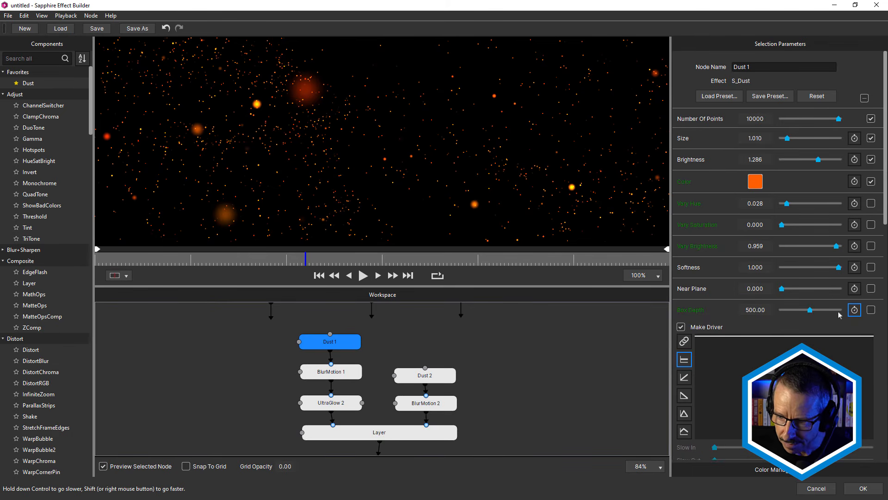
left_click(855, 310)
Select Dust 1: Color as the driver for Dust 2's Color, and go to the driver node.
left_click(437, 378)
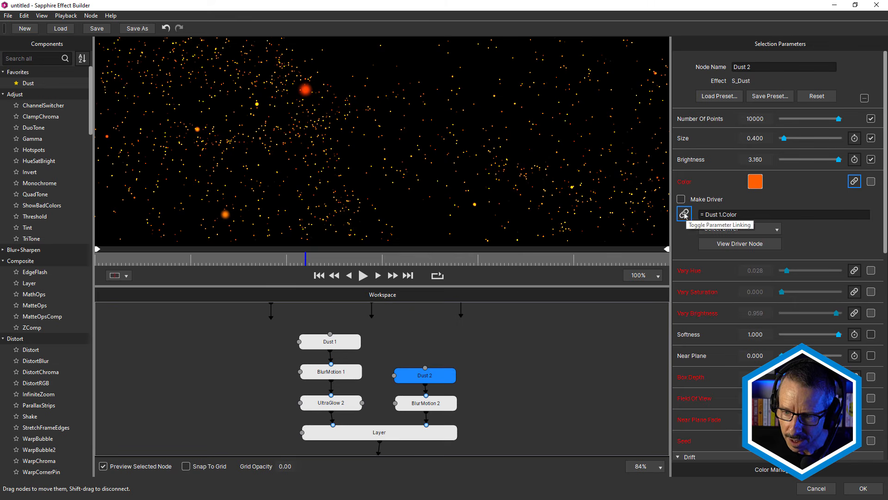
left_click(739, 228)
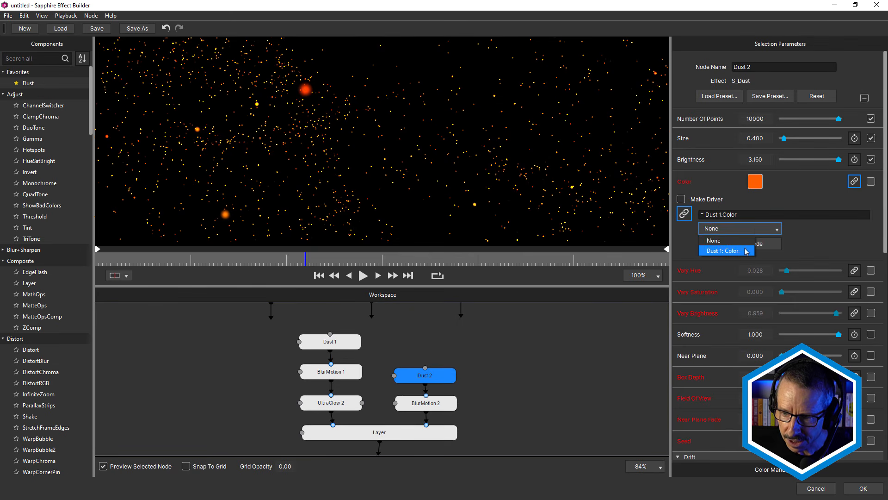
left_click(744, 250)
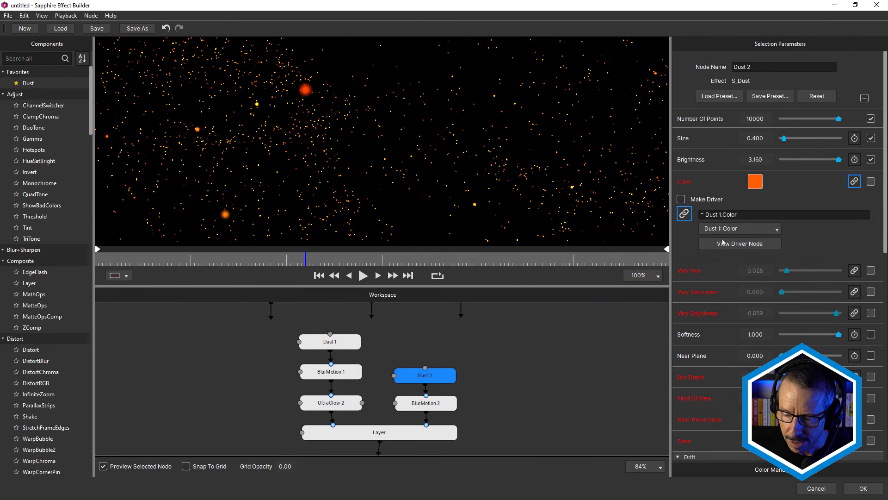
left_click(740, 244)
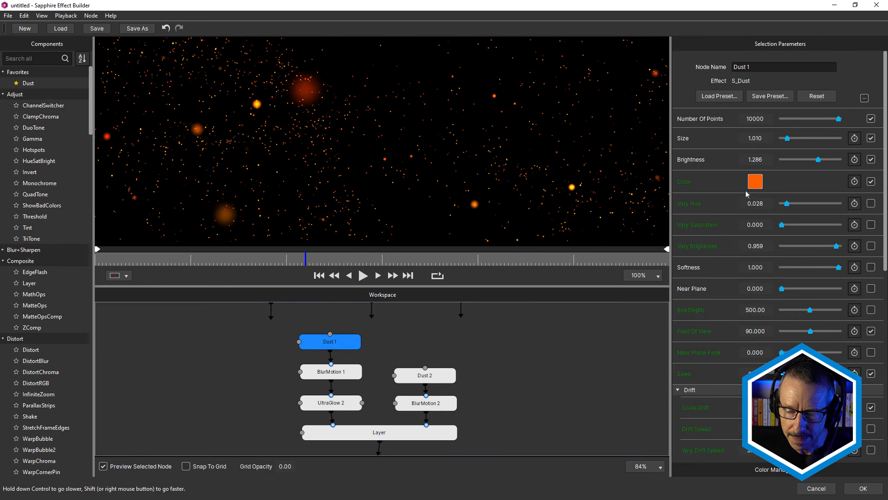
Change the Dust 1 node's Color to a bright magenta.
left_click(758, 185)
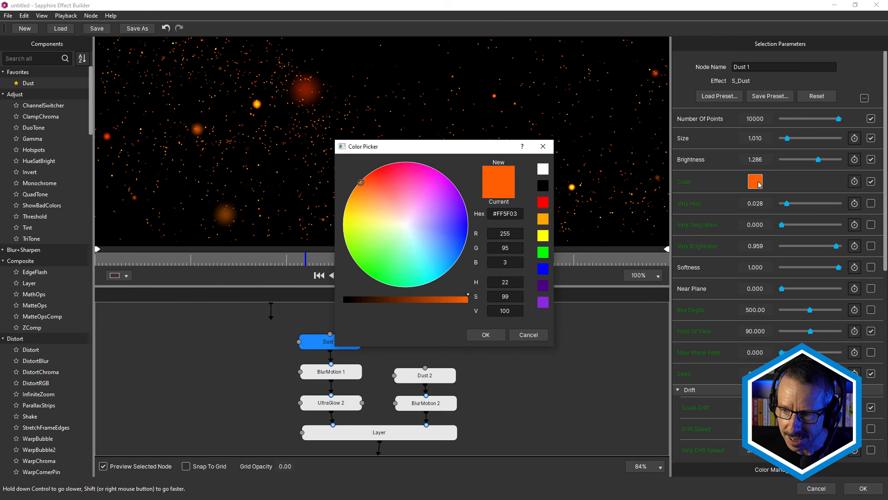
left_click(429, 173)
left_click(486, 334)
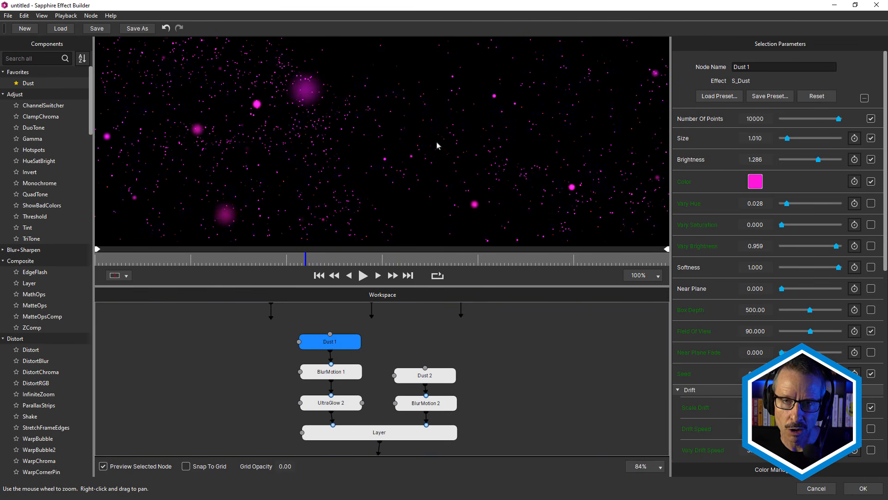